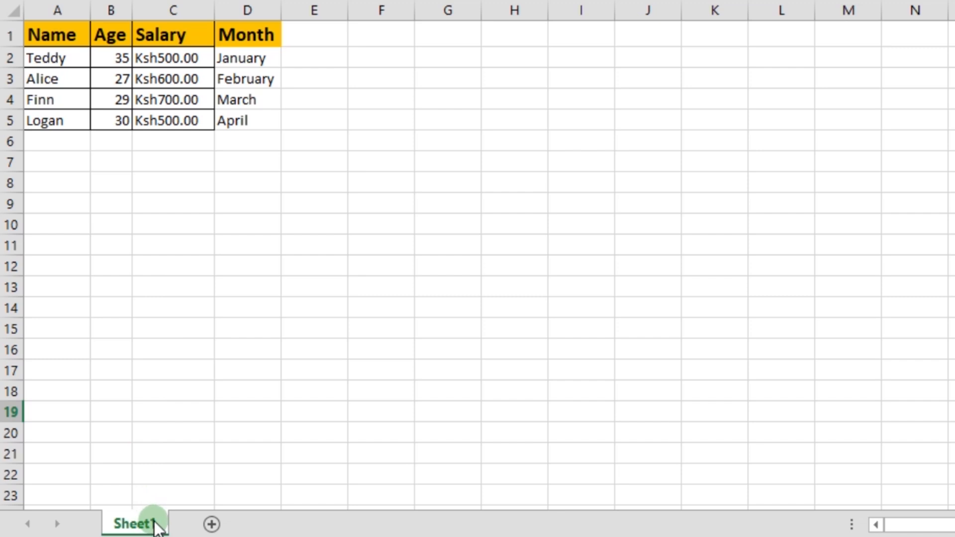
Rename the Sheet1 worksheet as "Introduction"
double_click(154, 525)
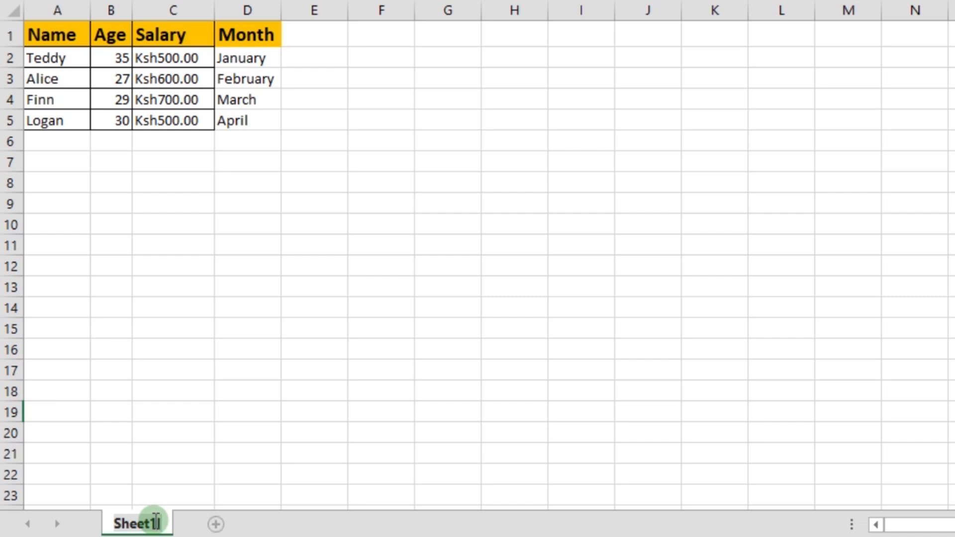
key(BackSpace)
key(BackSpace)
key(BackSpace)
key(BackSpace)
key(BackSpace)
key(BackSpace)
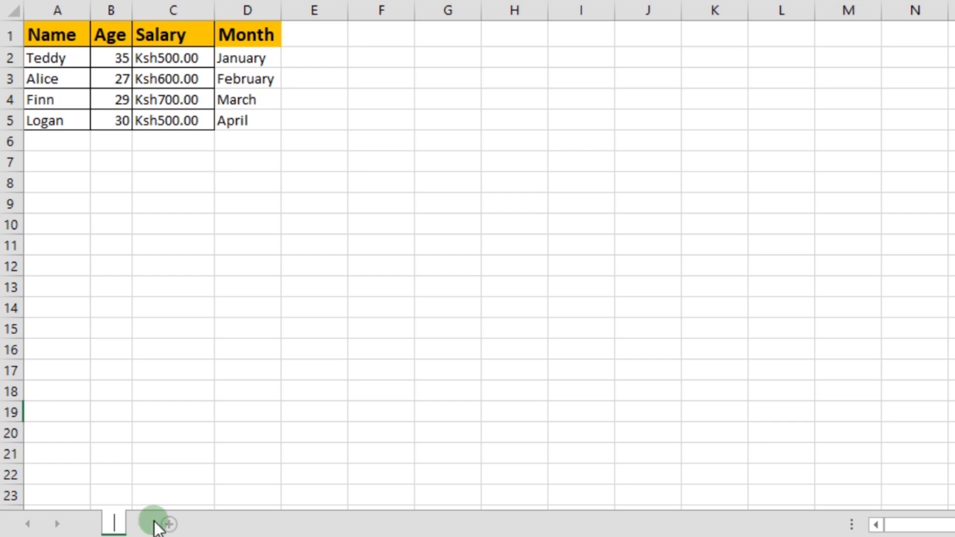
text(Int)
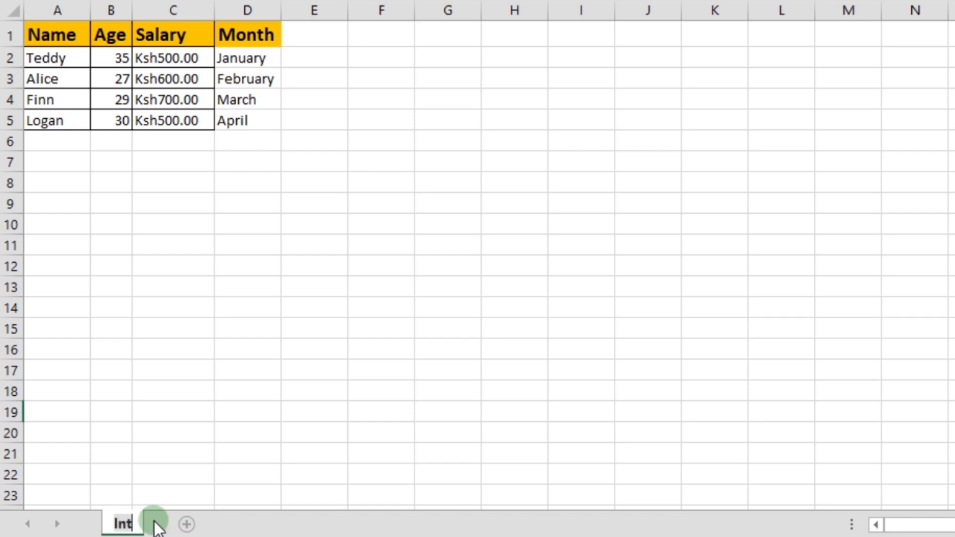
text(roduction)
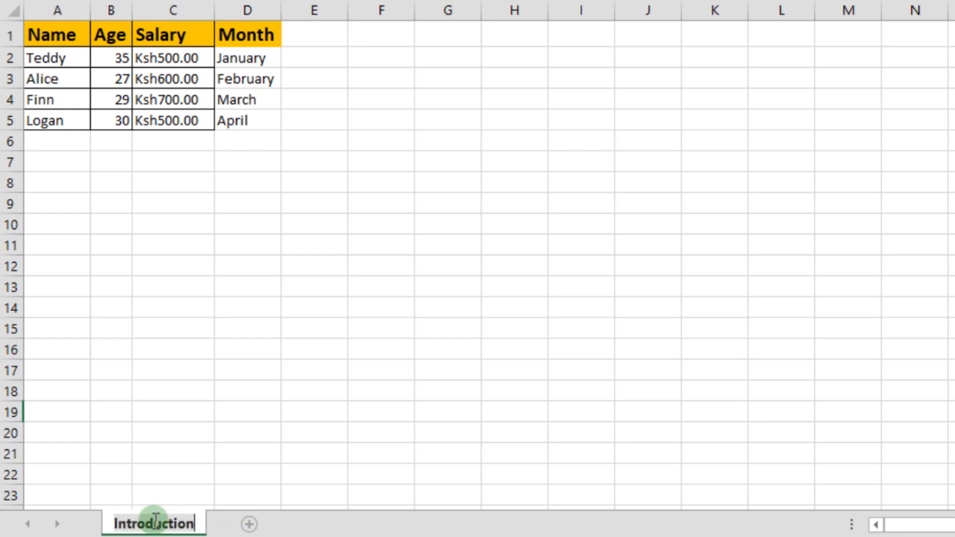
key(Return)
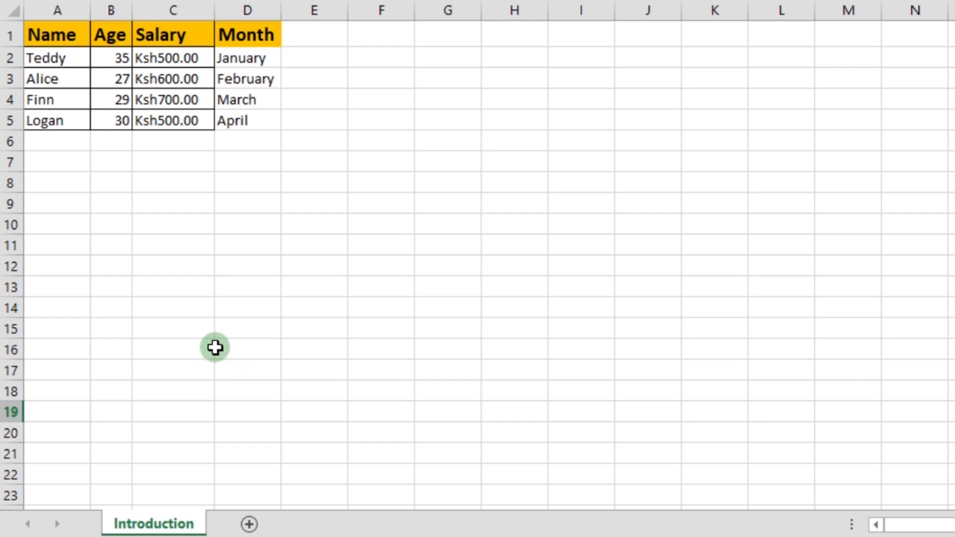
Add a new worksheet after Introduction and name it "Formulas and Functions"
click(248, 523)
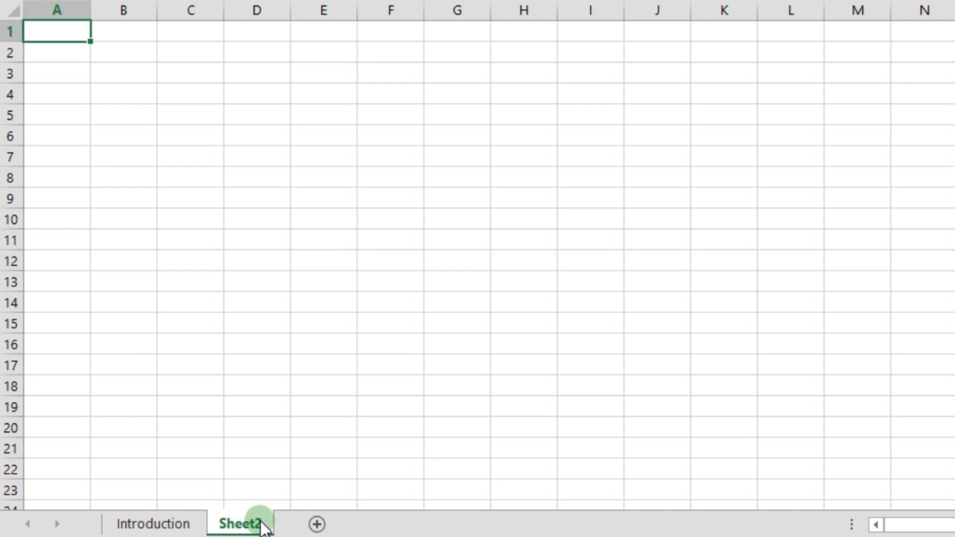
double_click(259, 523)
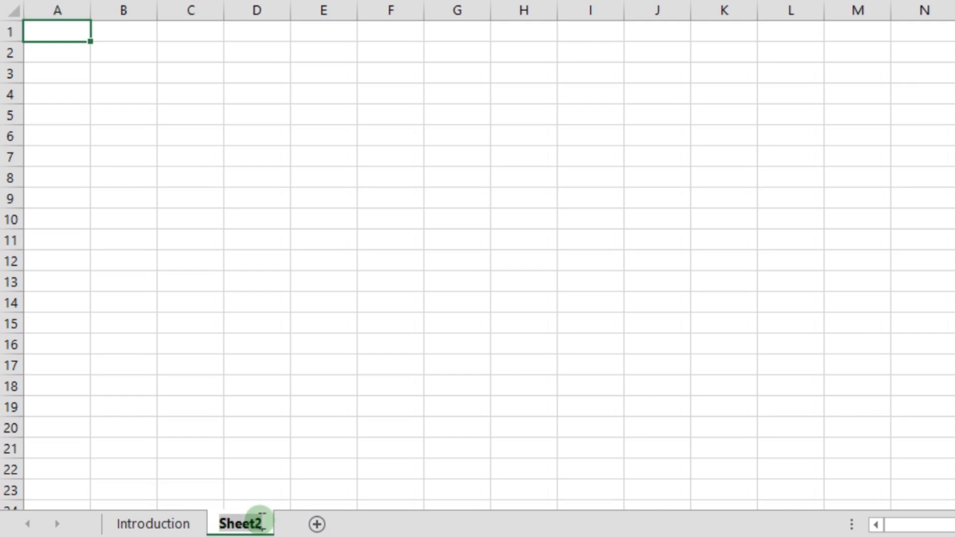
text(SF)
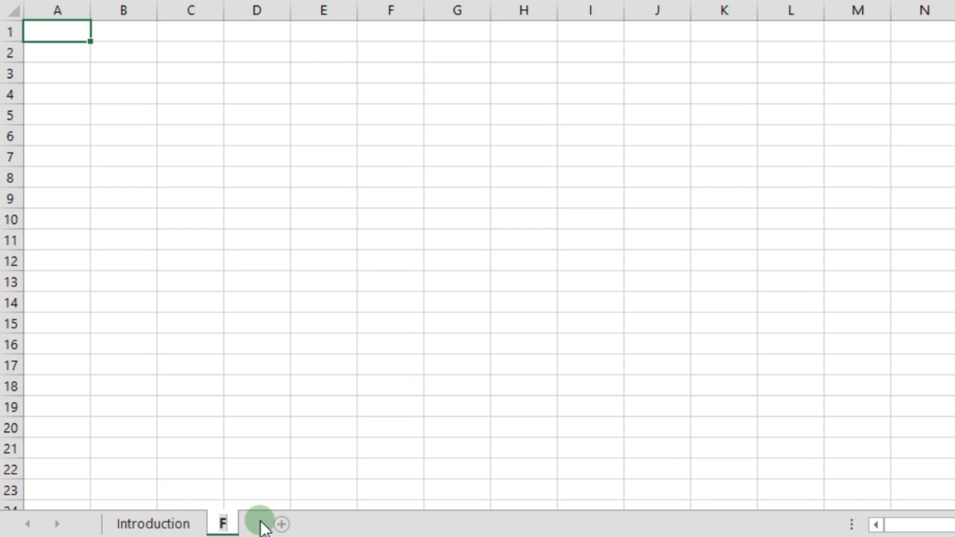
text(or)
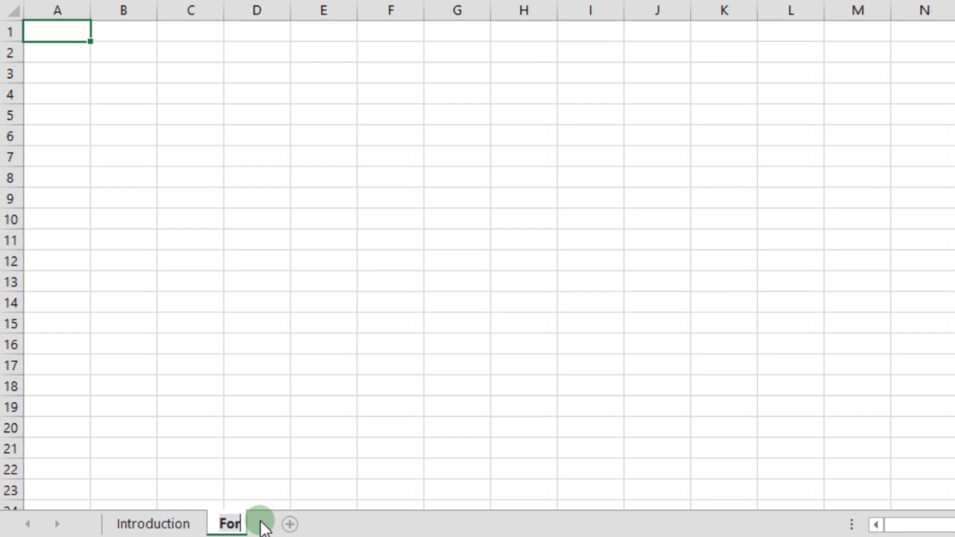
text(mulas)
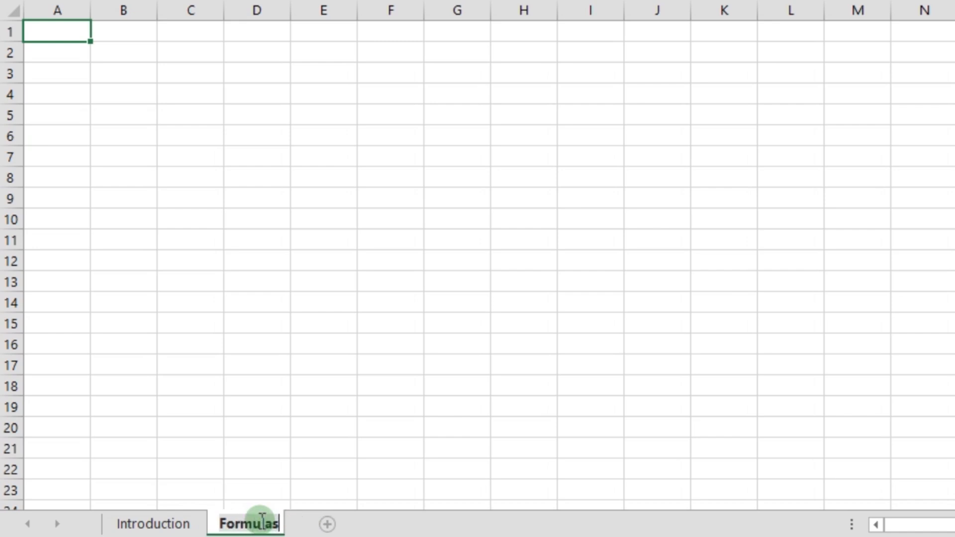
text( and )
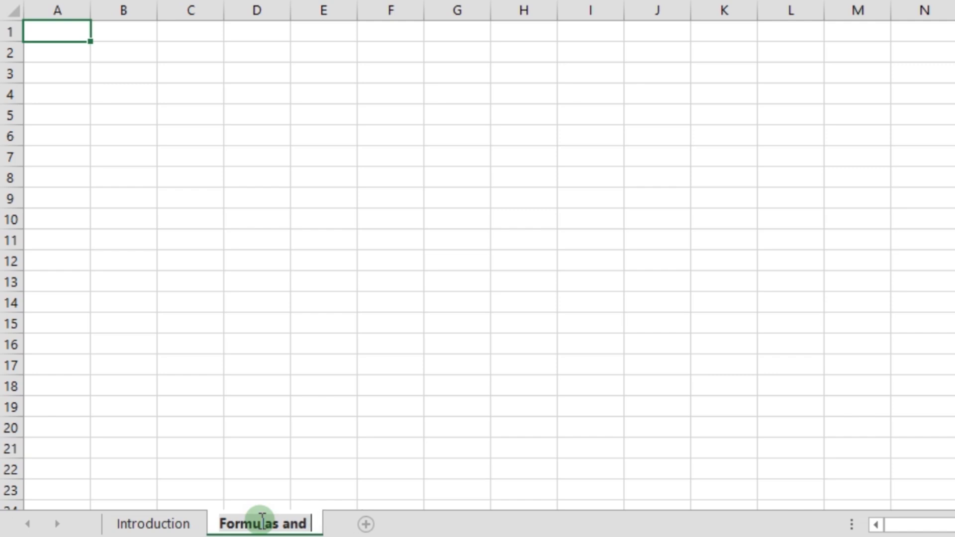
text(Functions)
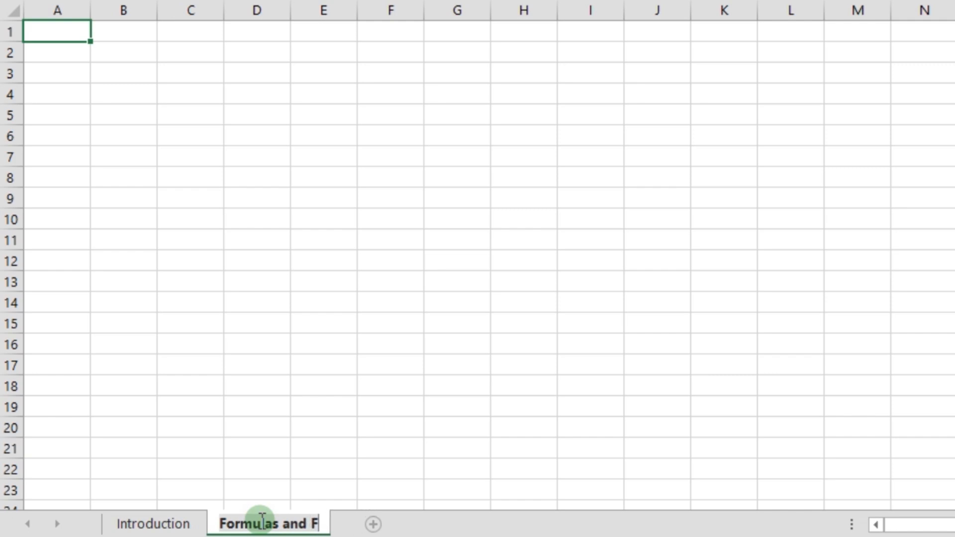
key(Return)
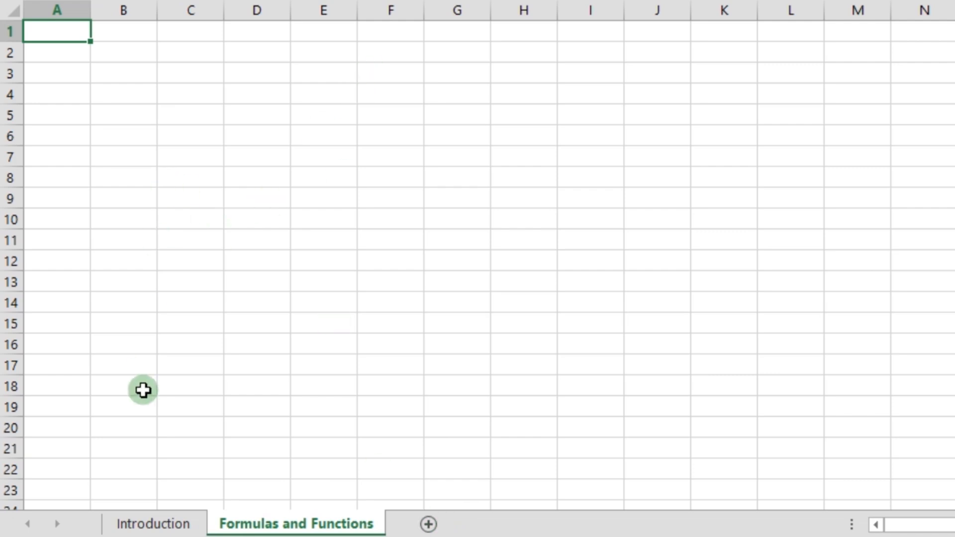
Switch back and forth between the Introduction and Formulas and Functions worksheets, ending on Formulas and Functions
click(175, 517)
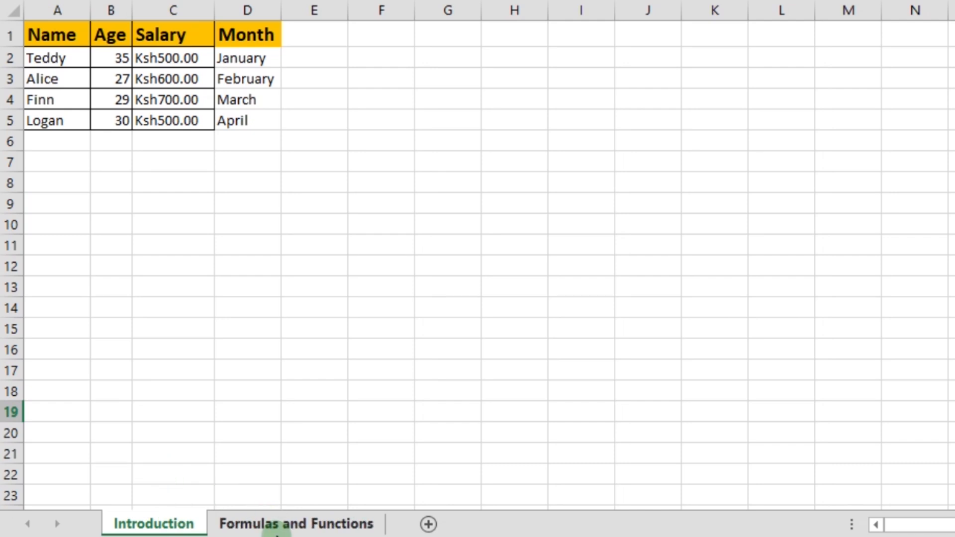
click(262, 526)
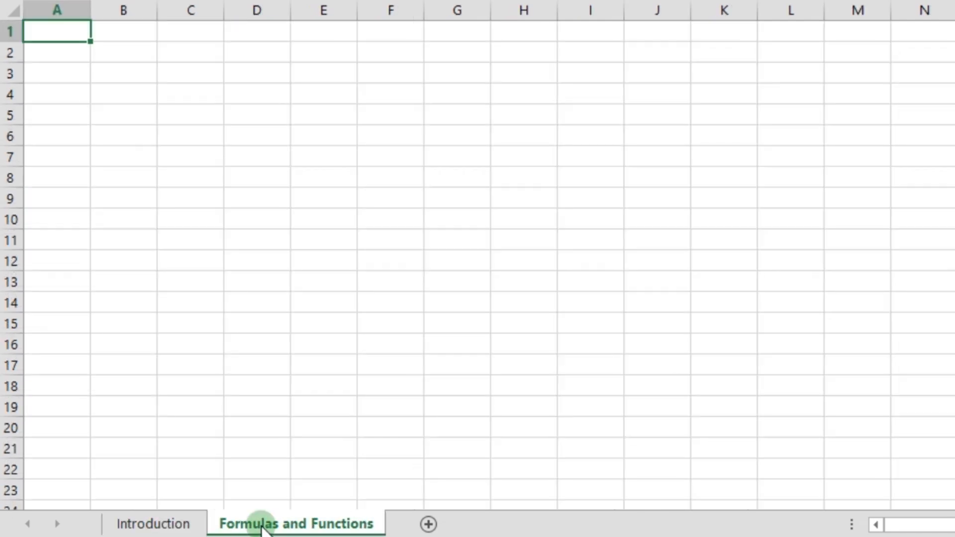
click(181, 523)
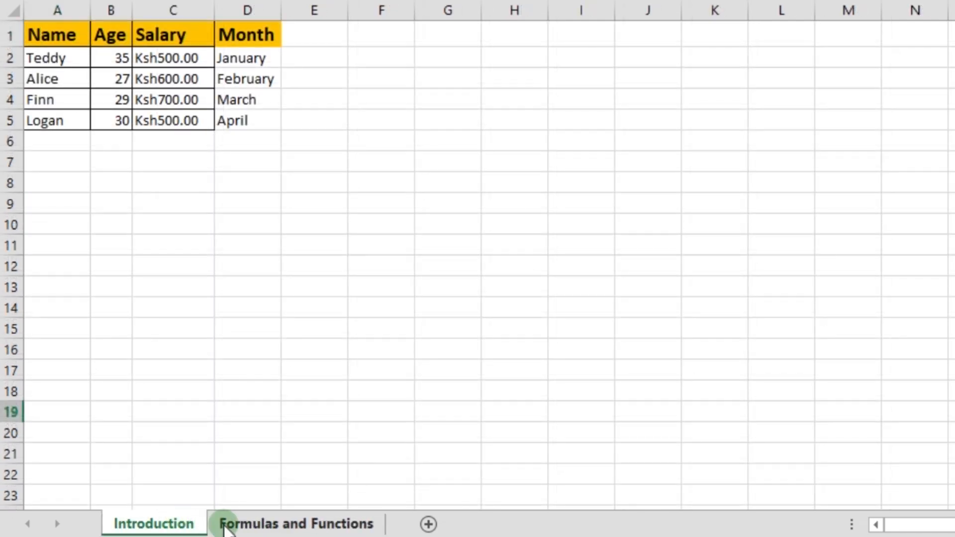
click(256, 526)
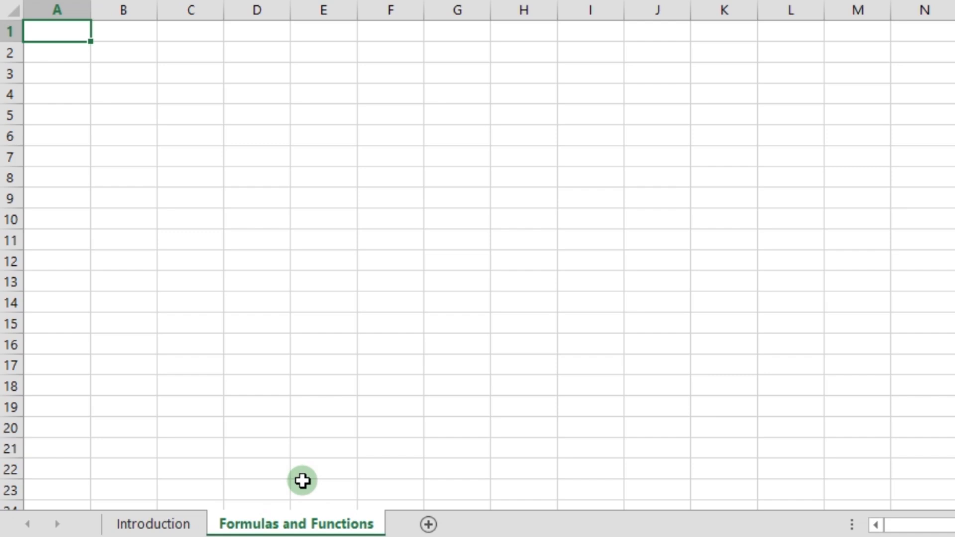
key(ctrl+Page_Up)
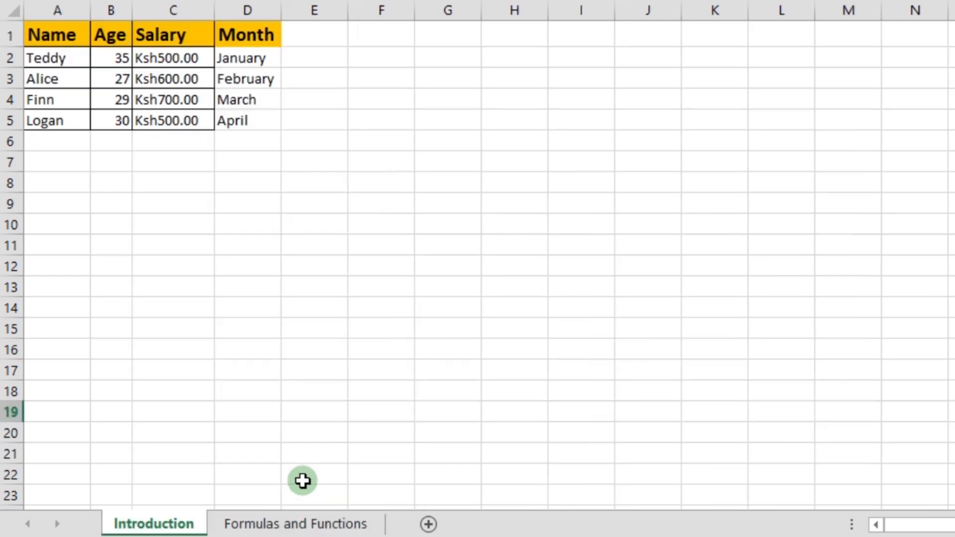
click(305, 524)
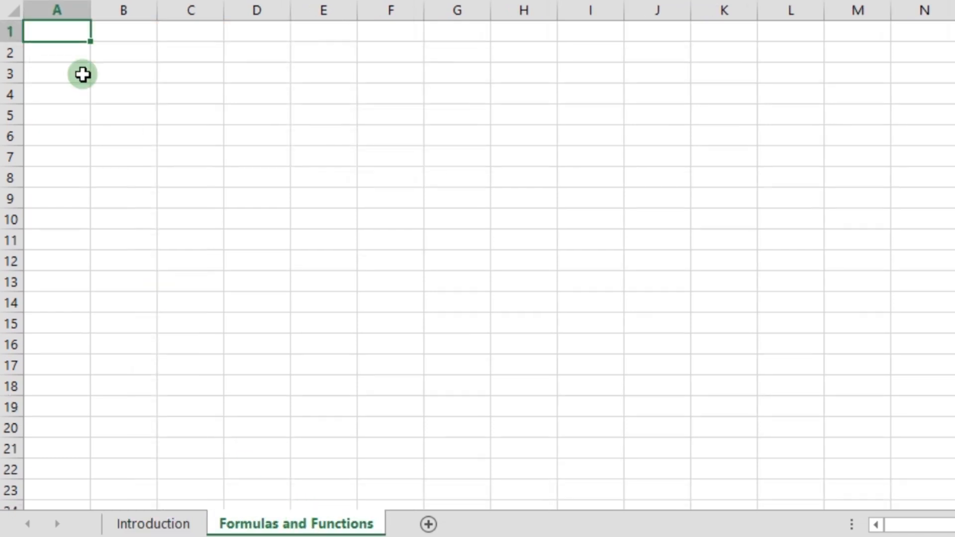
Enter the column headers Item, Price and Quantity in cells A1 to C1 of the Formulas and Functions sheet
double_click(68, 31)
text(Item)
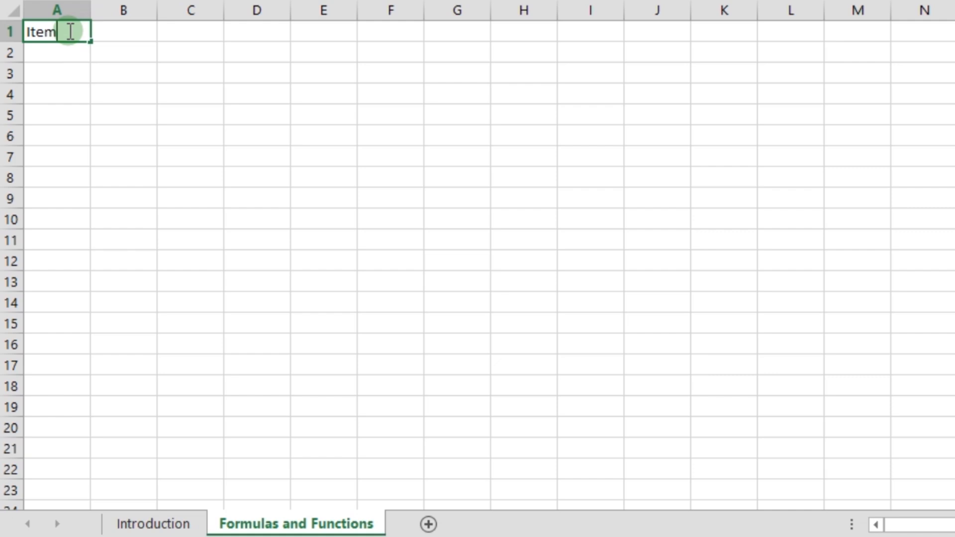
key(Tab)
text(P)
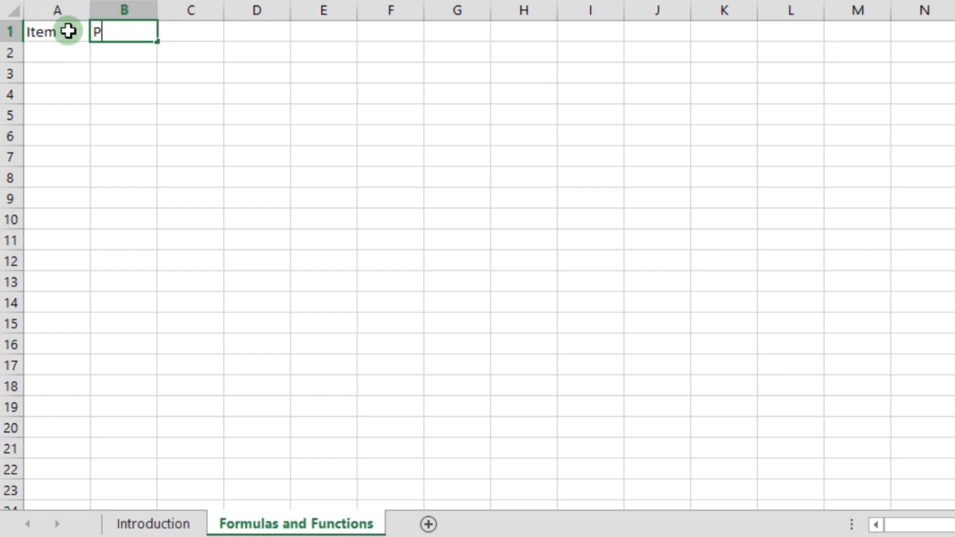
text(rice)
key(Tab)
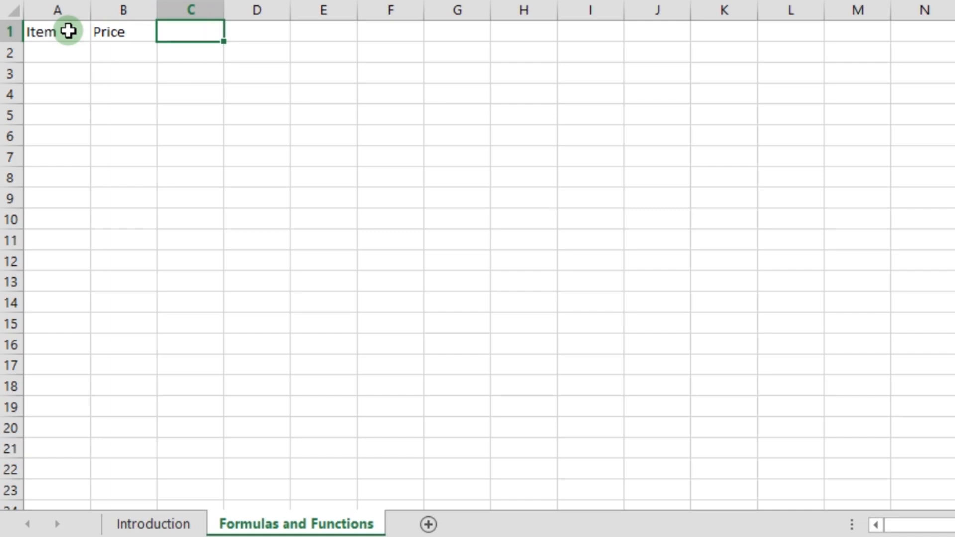
text(Quantity)
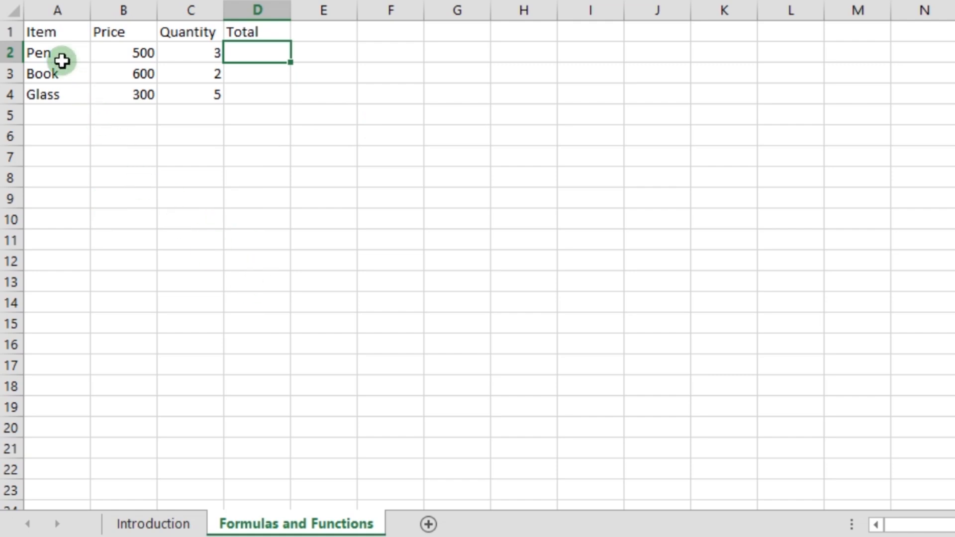
Review the table's Item, Price, Quantity and Total columns by selecting each whole column in turn
click(80, 6)
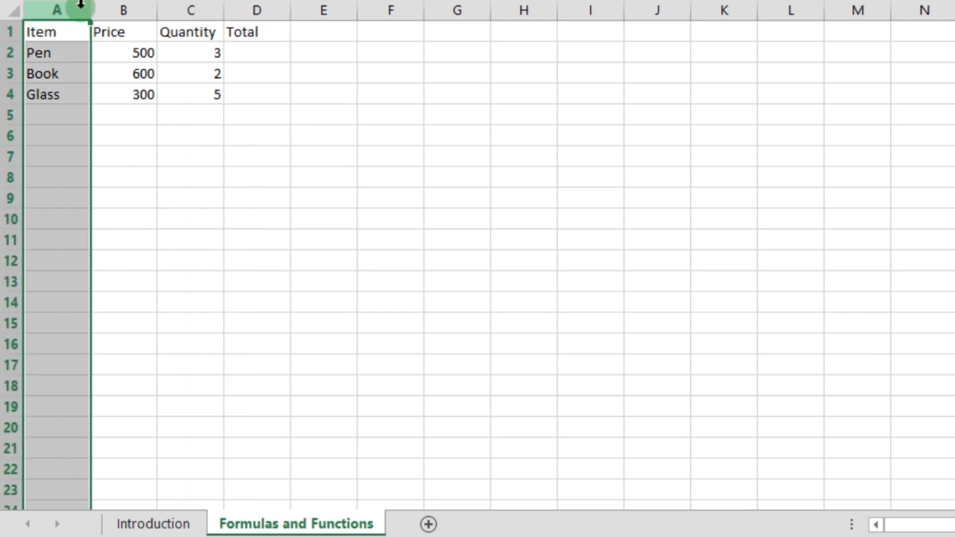
click(120, 6)
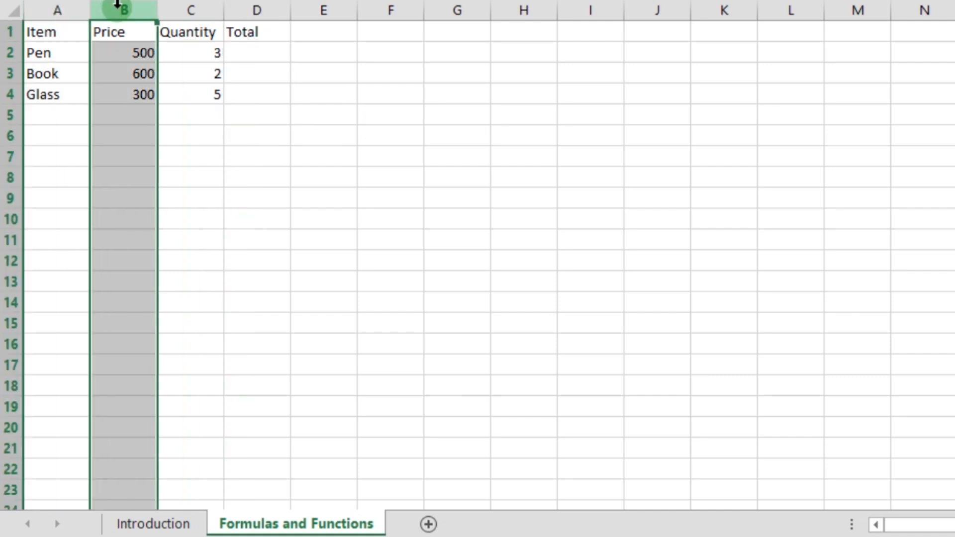
click(190, 6)
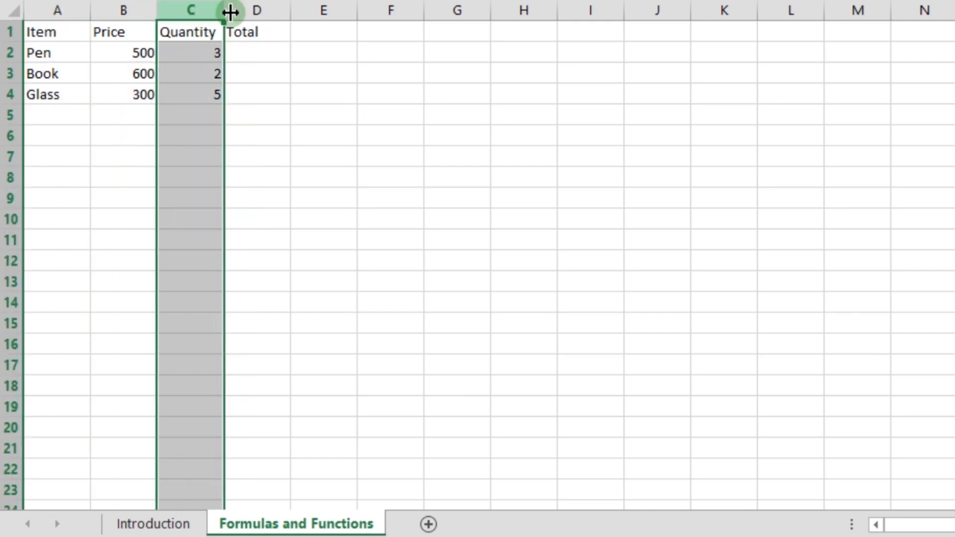
click(257, 9)
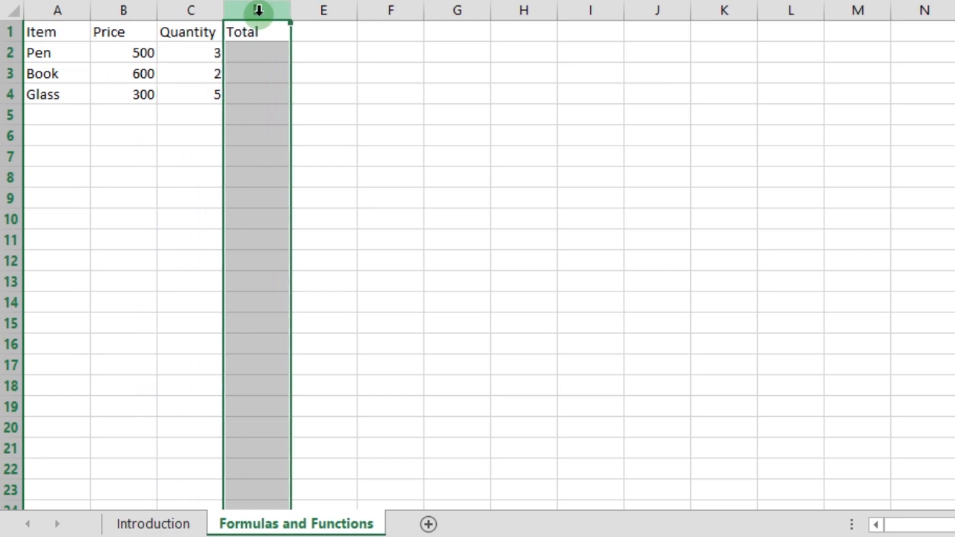
Calculate the Pen total in D2 with the formula =C2*B2 and fill it down to D4 for the other items
click(248, 55)
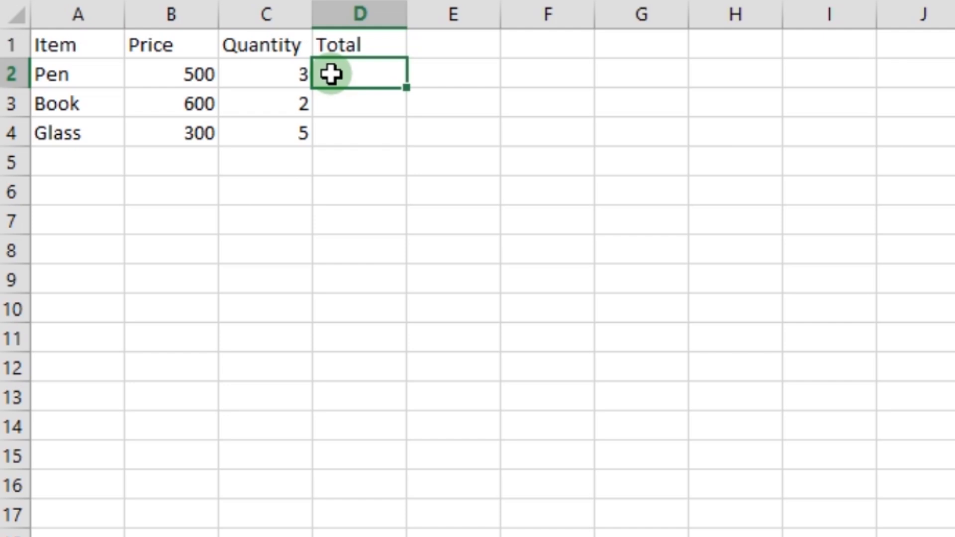
text(=)
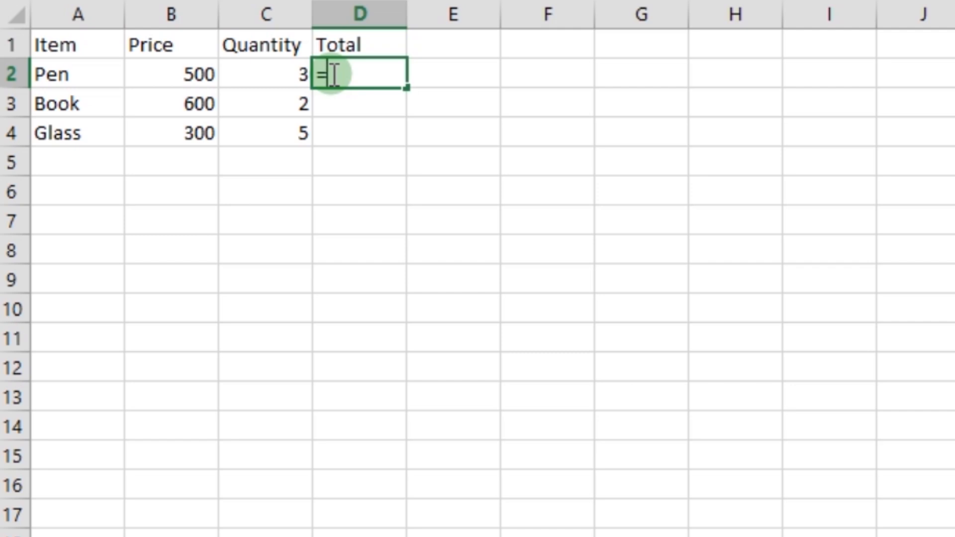
click(272, 73)
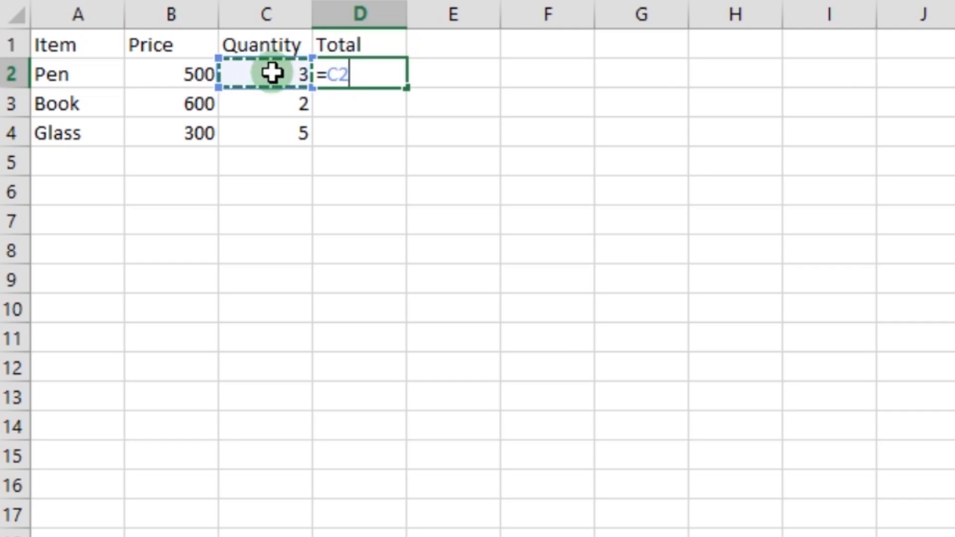
text(*)
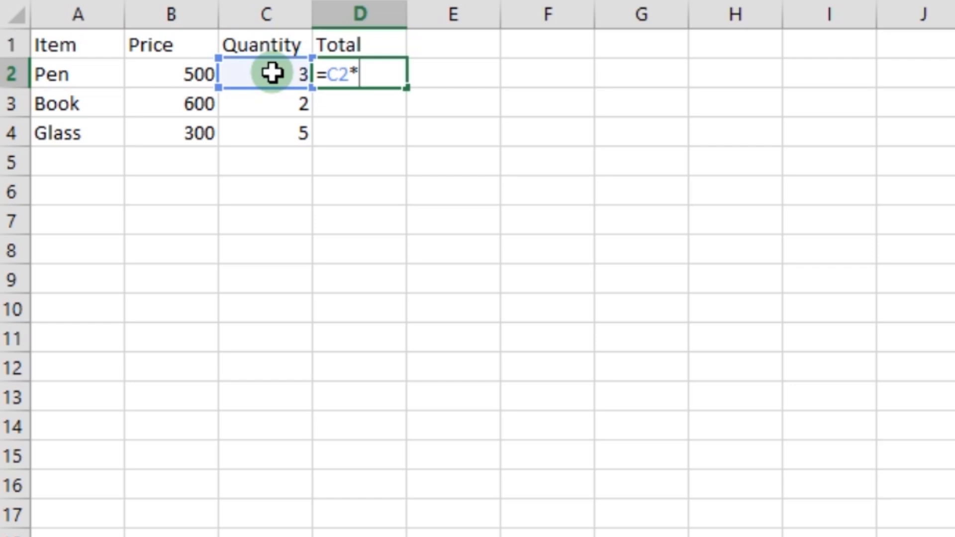
click(187, 71)
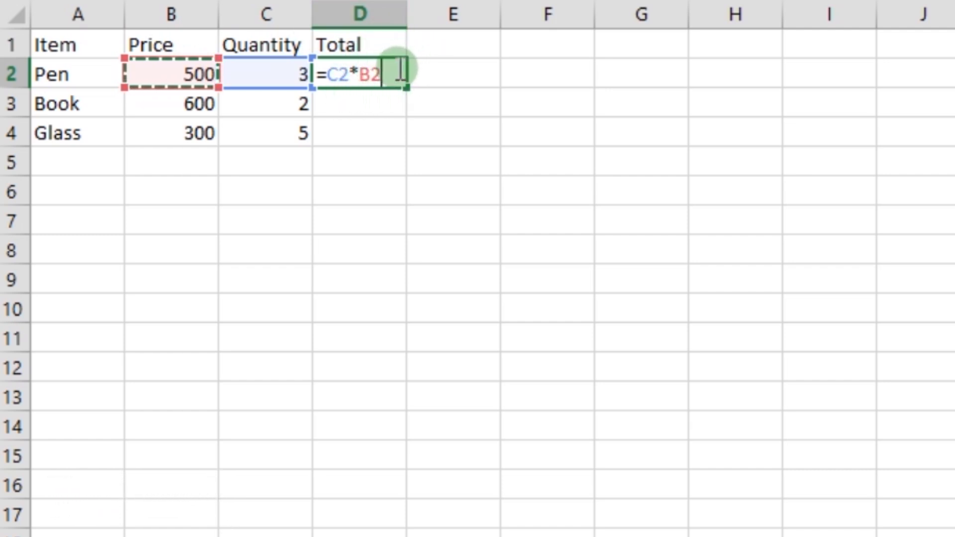
key(Return)
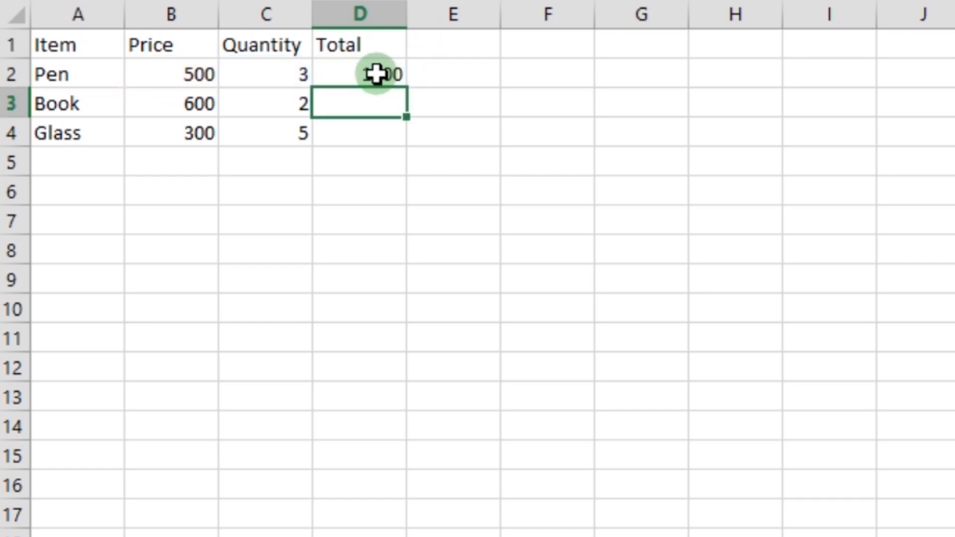
click(377, 75)
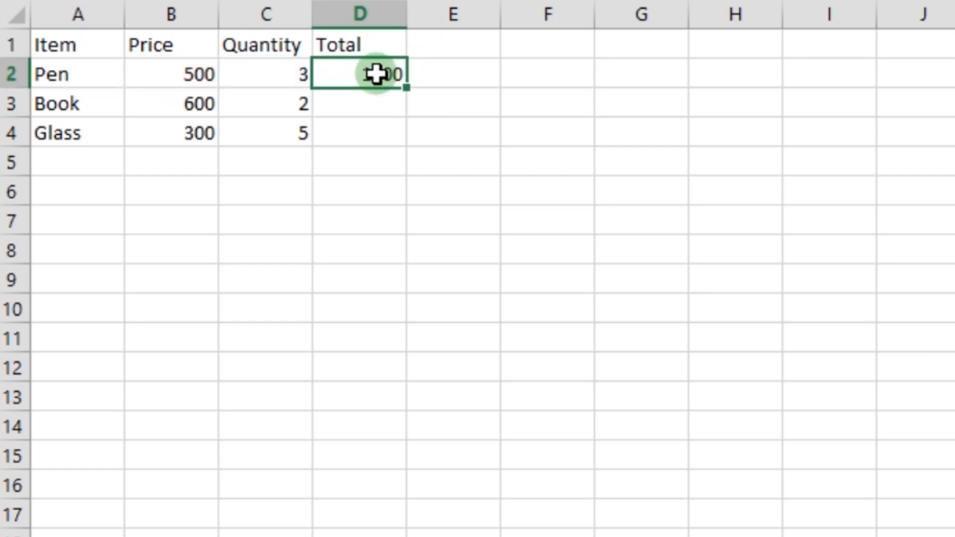
double_click(407, 87)
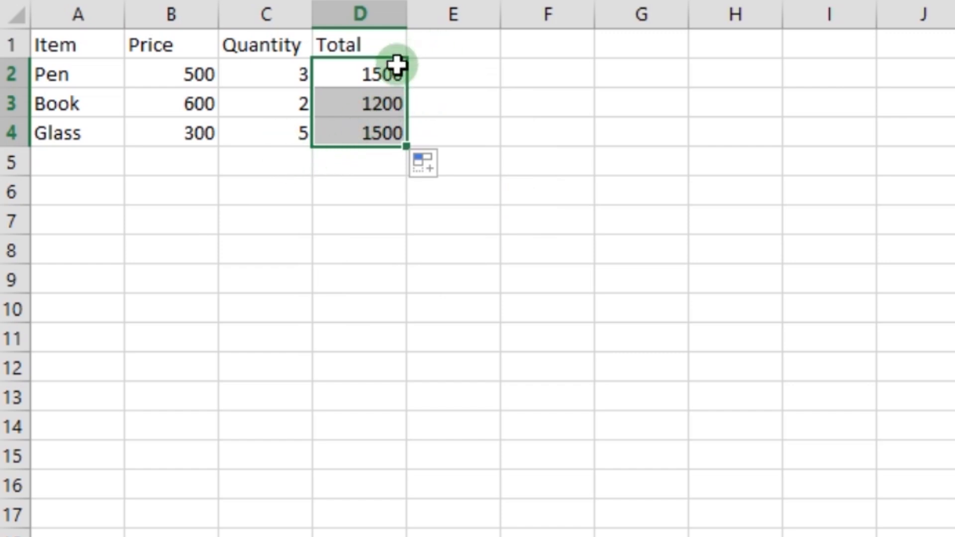
Check the calculated totals for Pen, Book and Glass one by one in cells D2 to D4
click(383, 74)
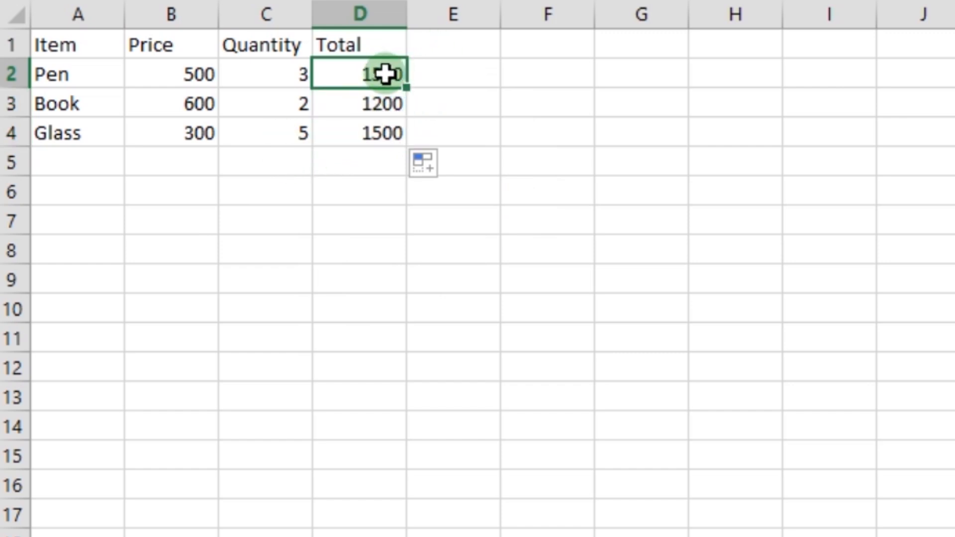
click(358, 106)
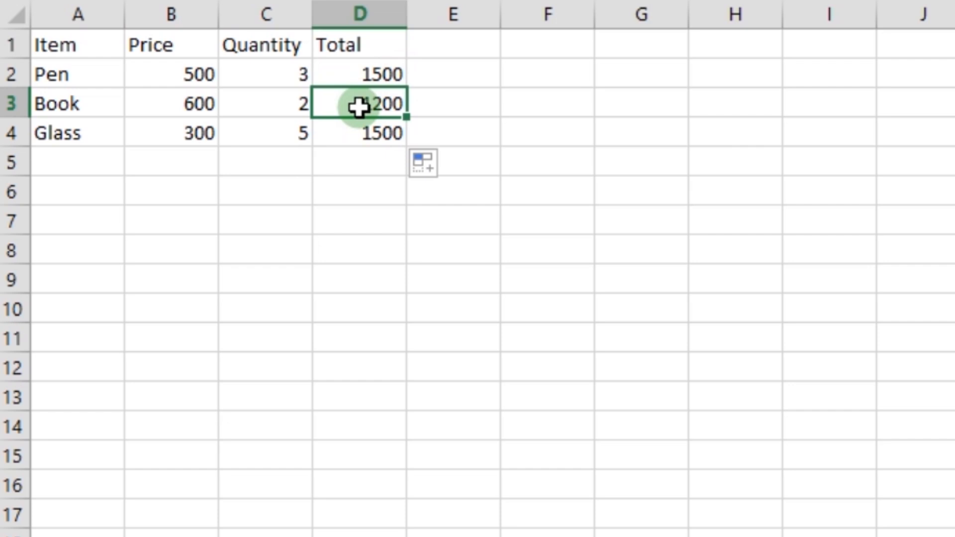
click(369, 140)
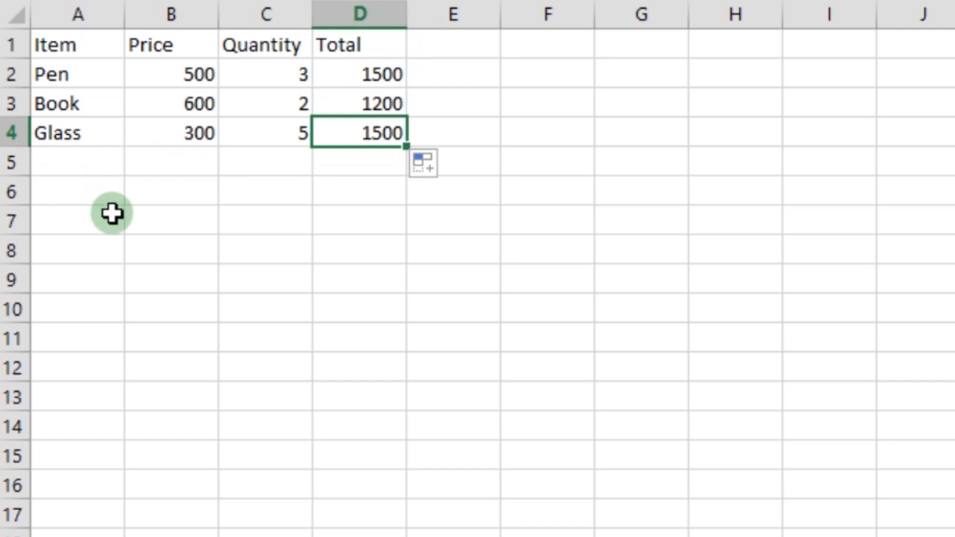
Add up the item totals in D5 with the SUM function over D2:D4 and make the result bold
click(375, 159)
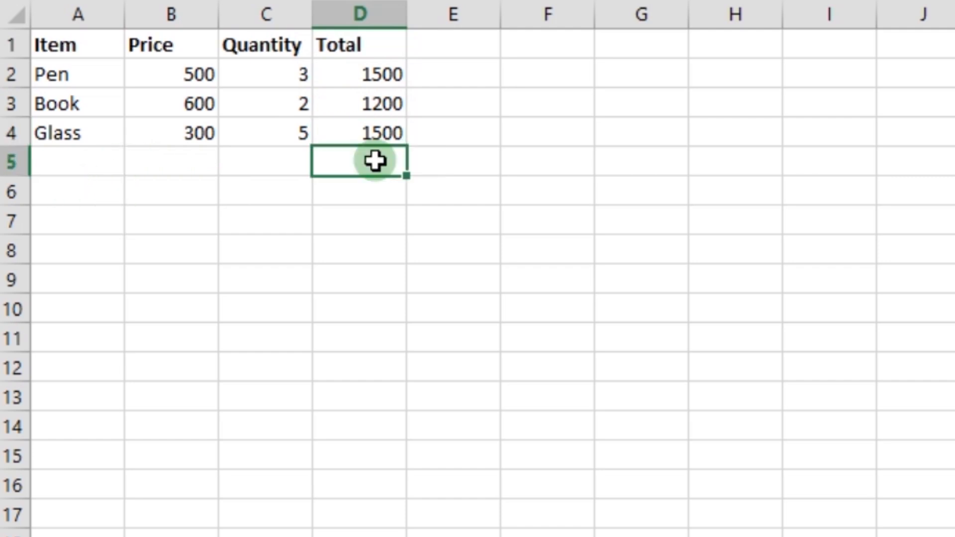
click(166, 156)
click(293, 162)
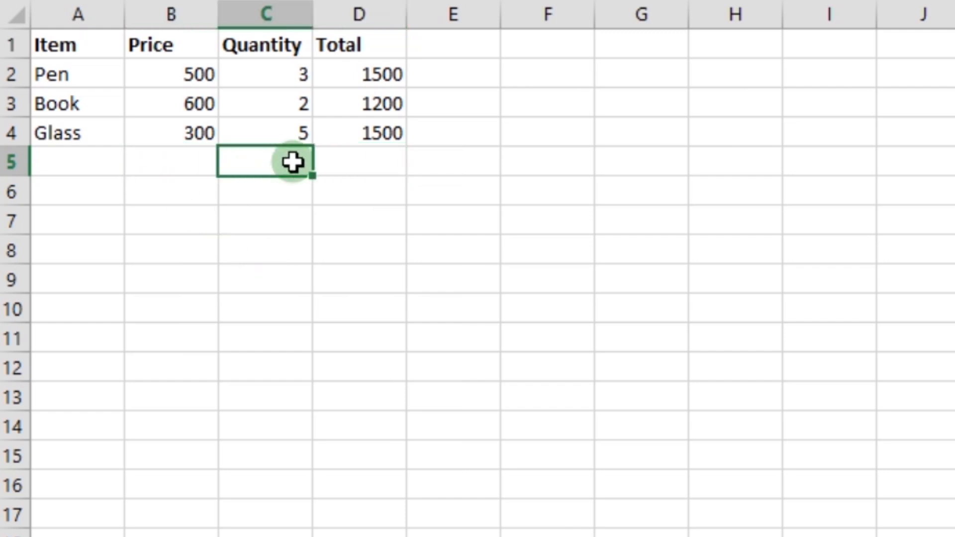
click(368, 163)
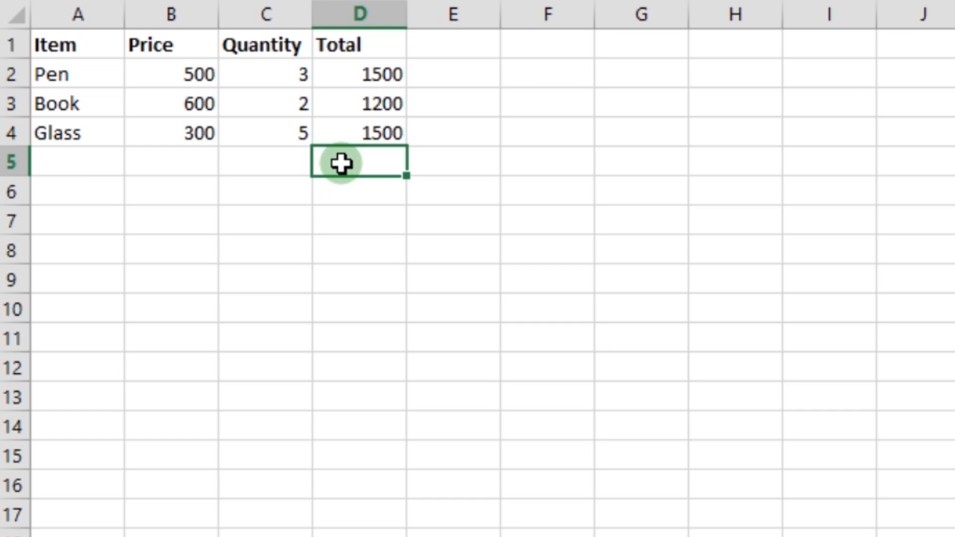
text(=)
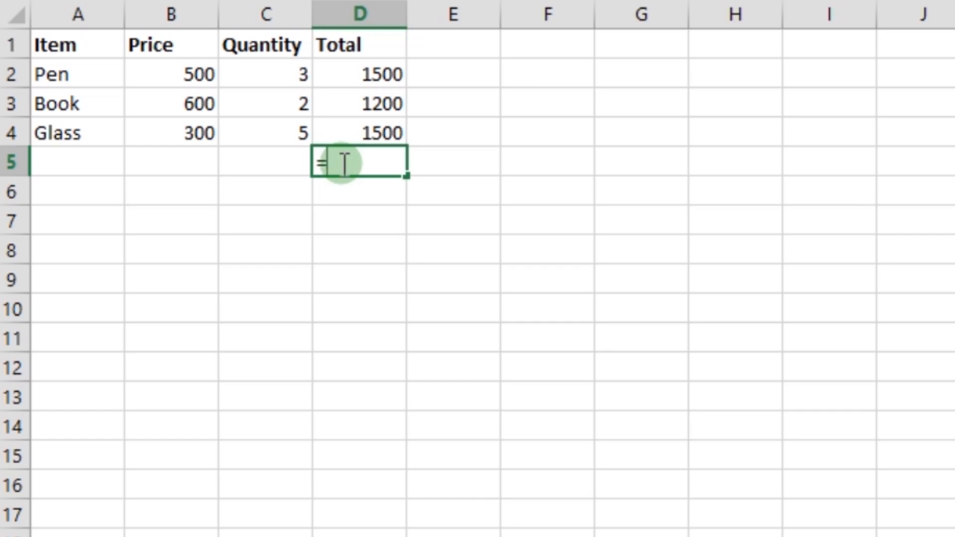
text(sum)
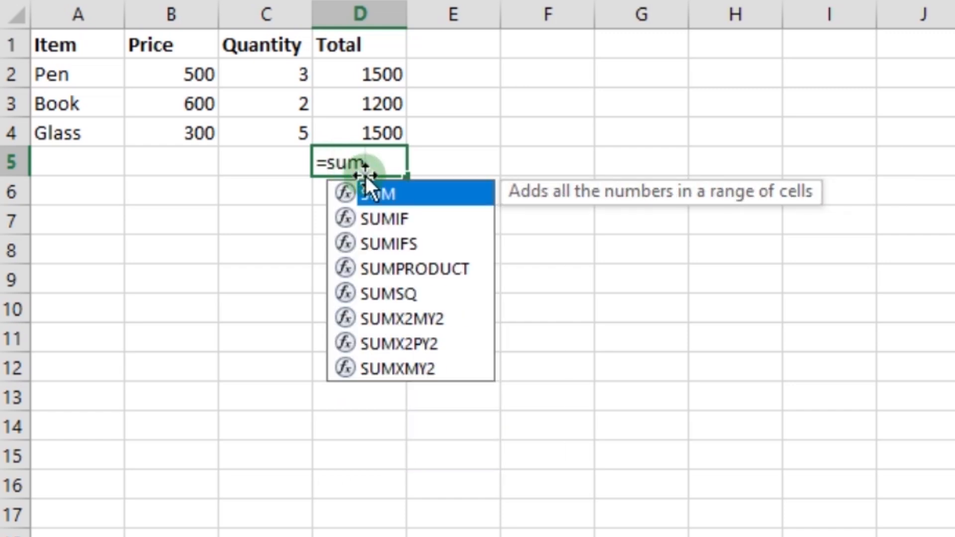
double_click(389, 193)
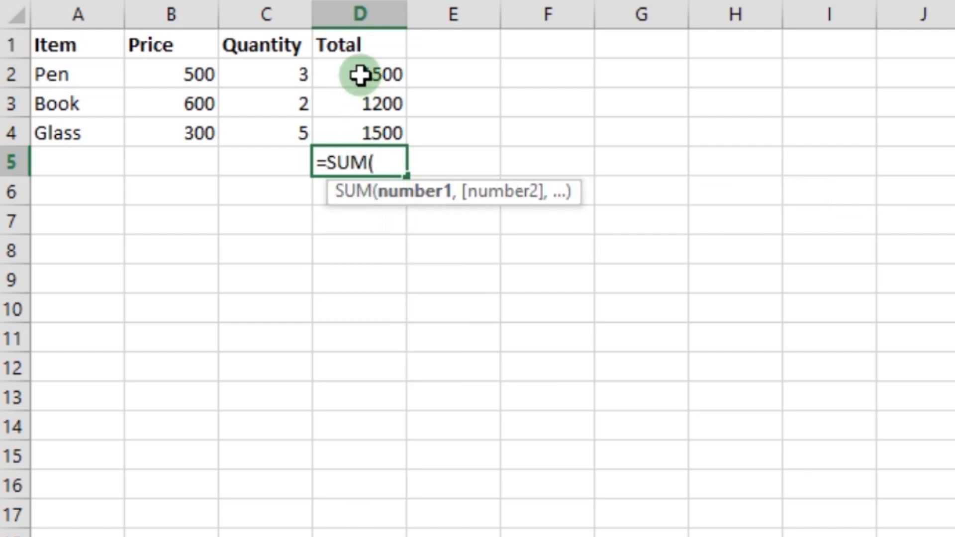
drag(360, 75, 361, 132)
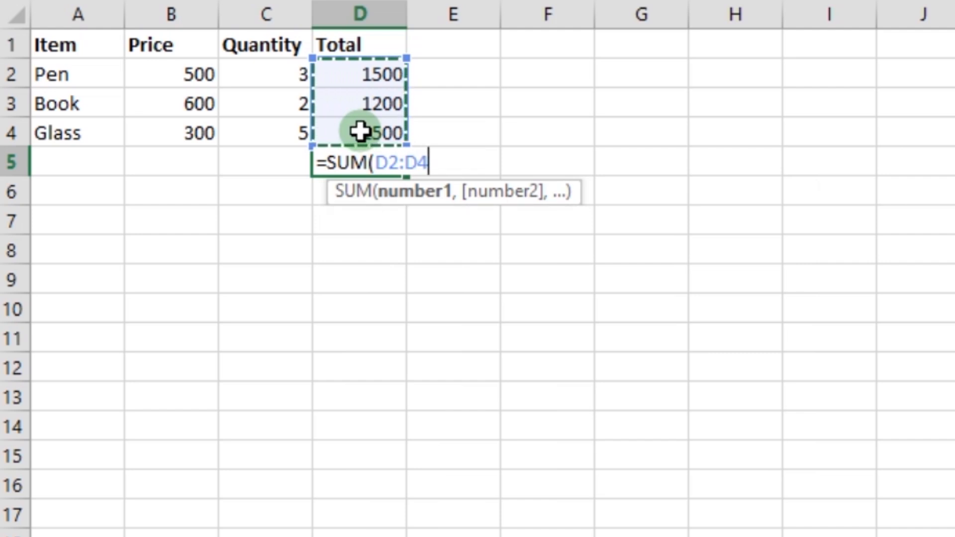
key(Return)
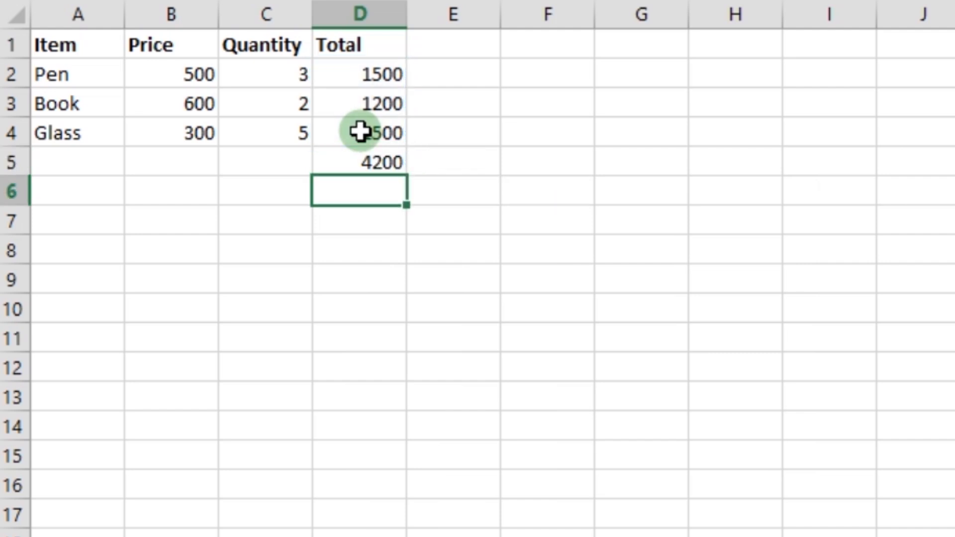
click(368, 163)
key(ctrl+b)
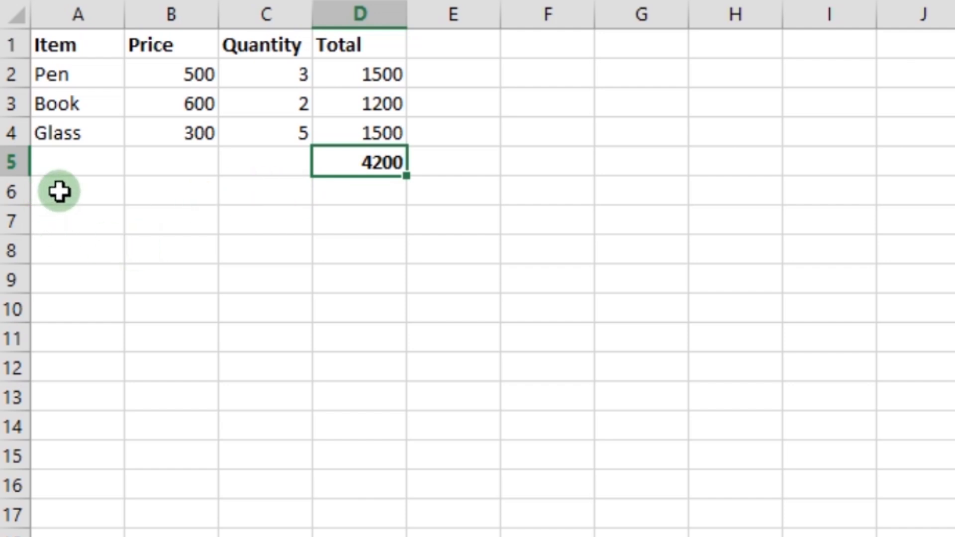
Enter the label "Average Price:" in cell A7 below the item table
click(50, 225)
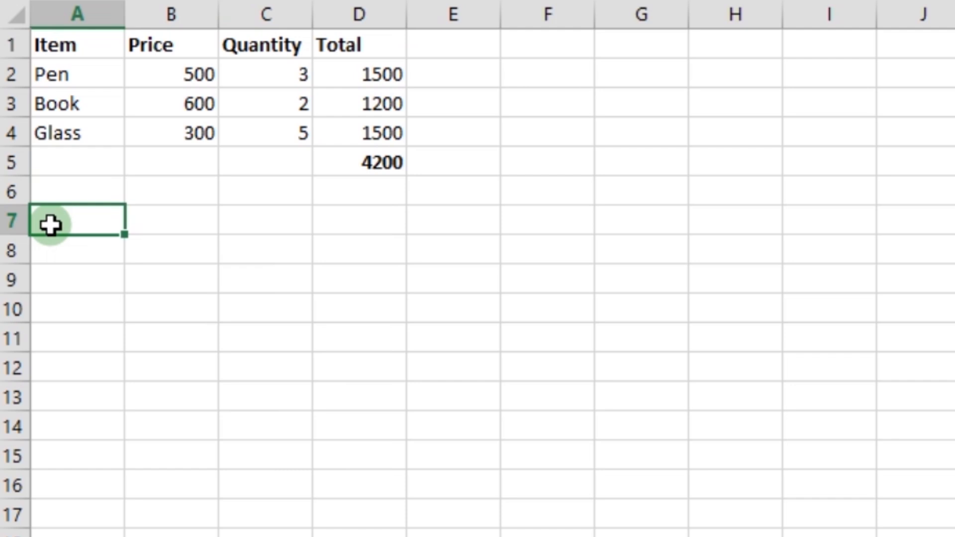
text(Averag)
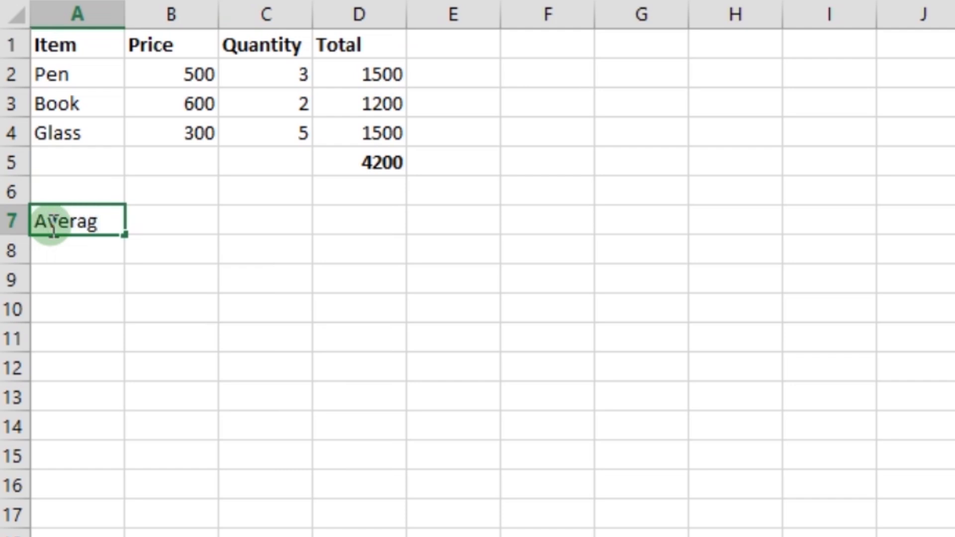
text(e Price:)
click(199, 222)
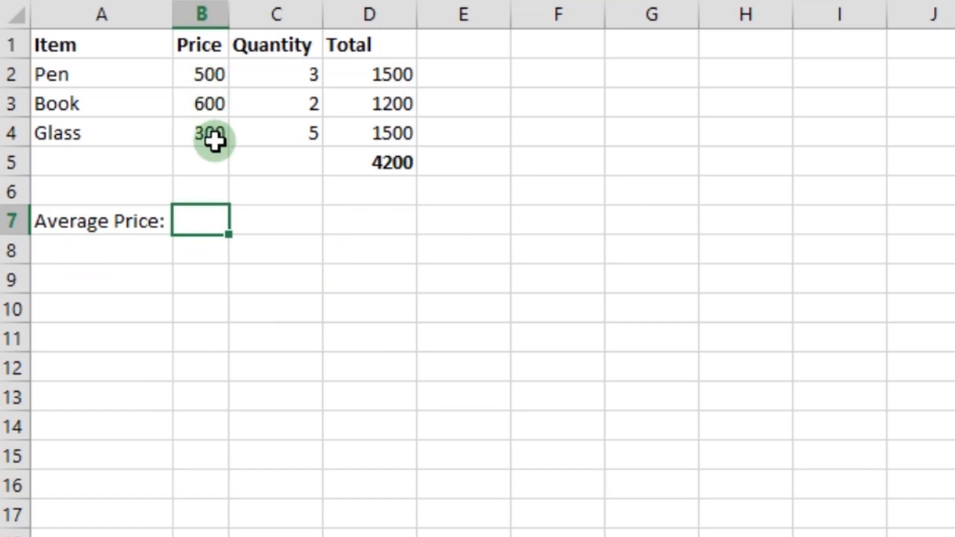
Add up the item prices in B5 with the SUM function over B2:B4
click(199, 167)
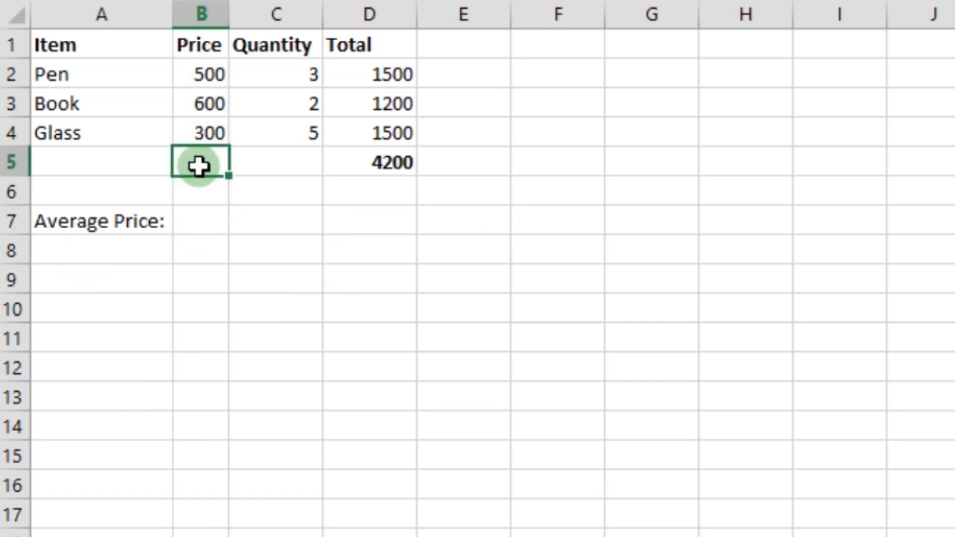
double_click(199, 166)
text(=Sum)
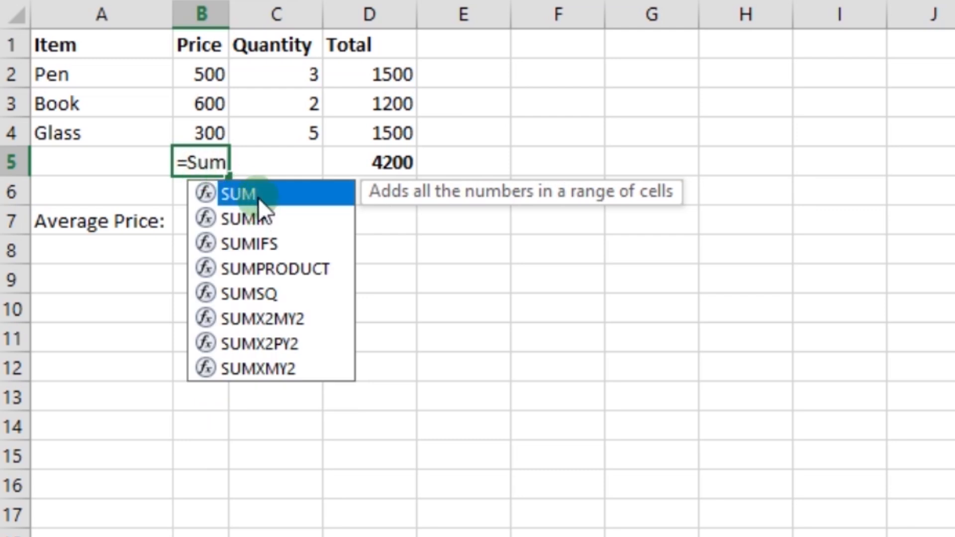
double_click(256, 195)
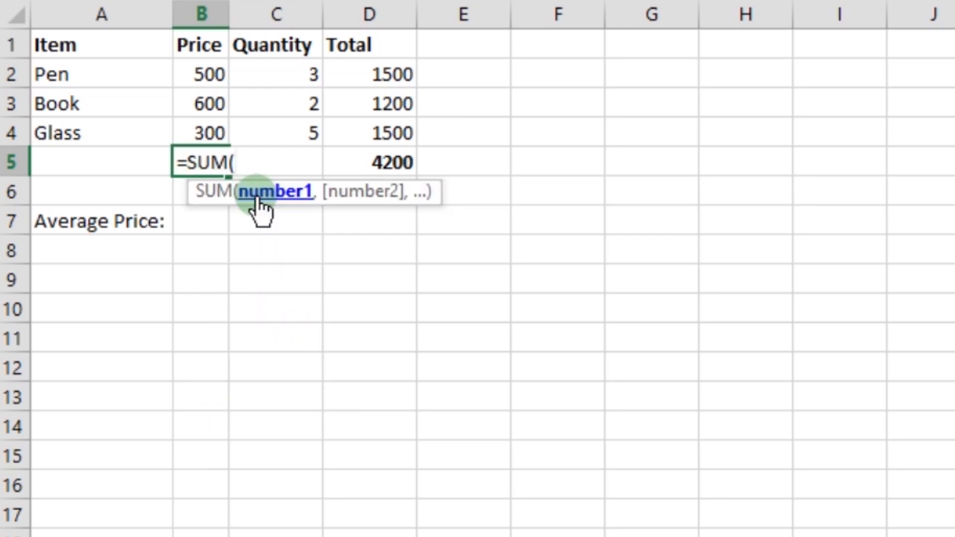
click(205, 77)
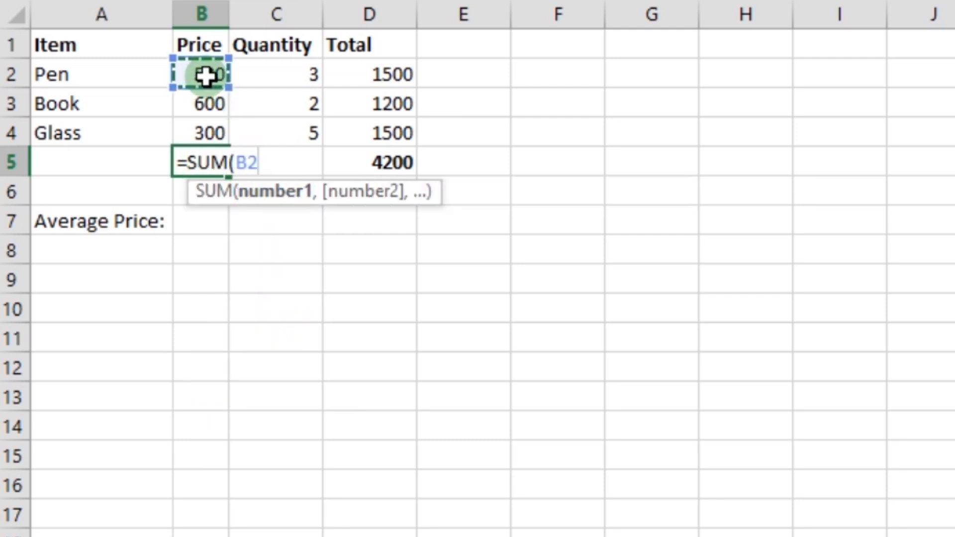
drag(206, 76, 209, 129)
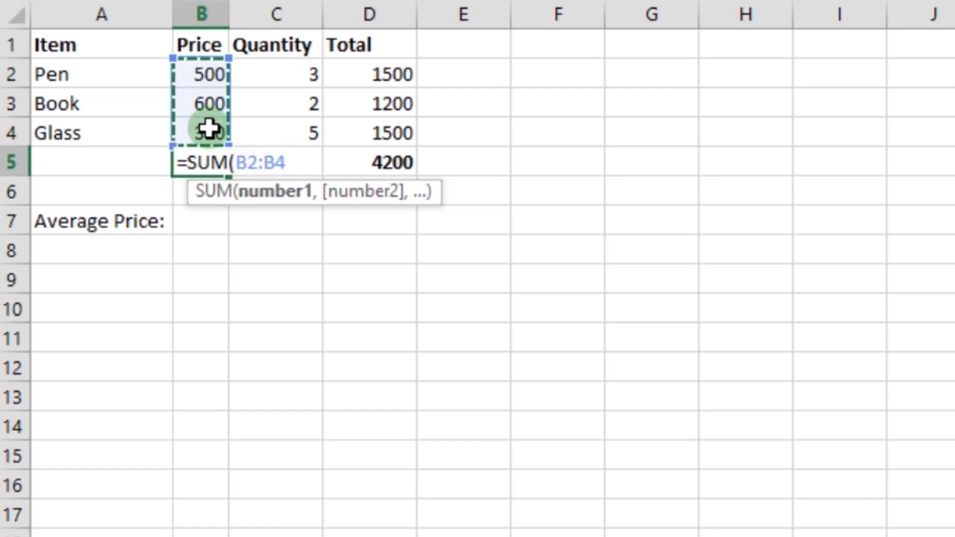
key(Return)
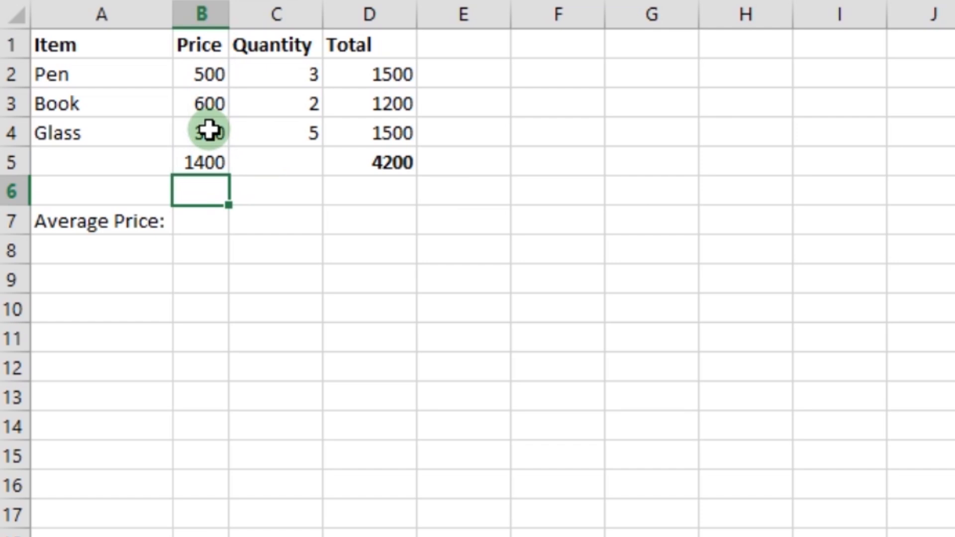
click(204, 160)
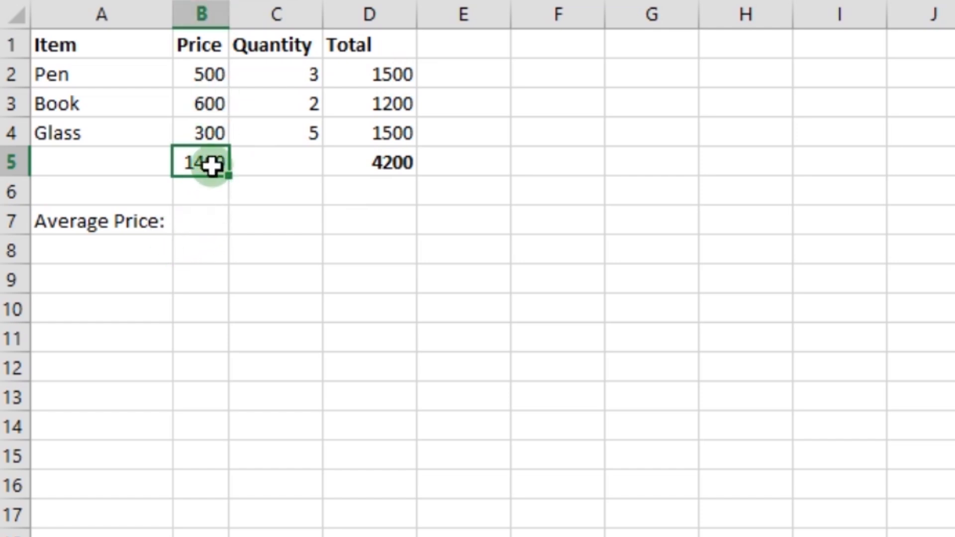
Calculate the average price in B7 by dividing the price sum by three with the formula =B5/3
click(198, 224)
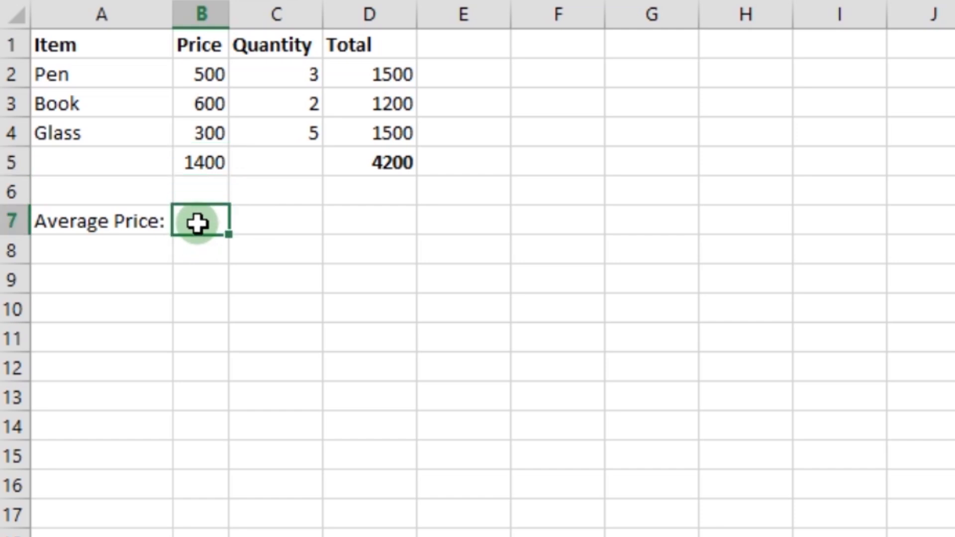
text(=)
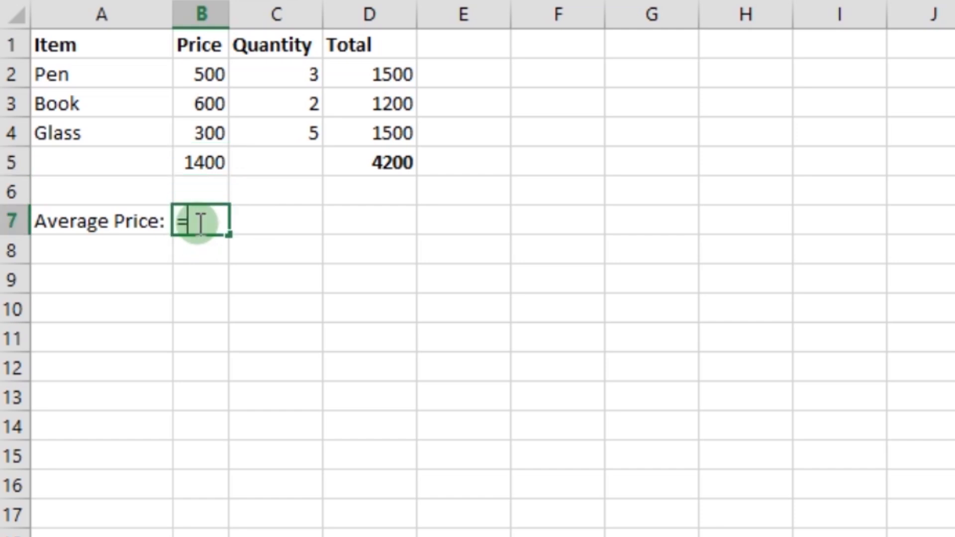
click(198, 161)
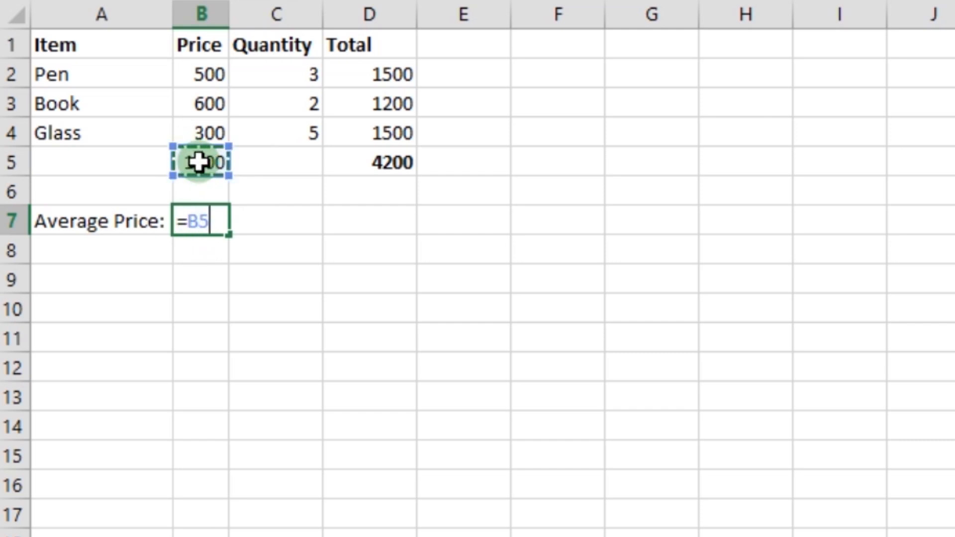
text(/)
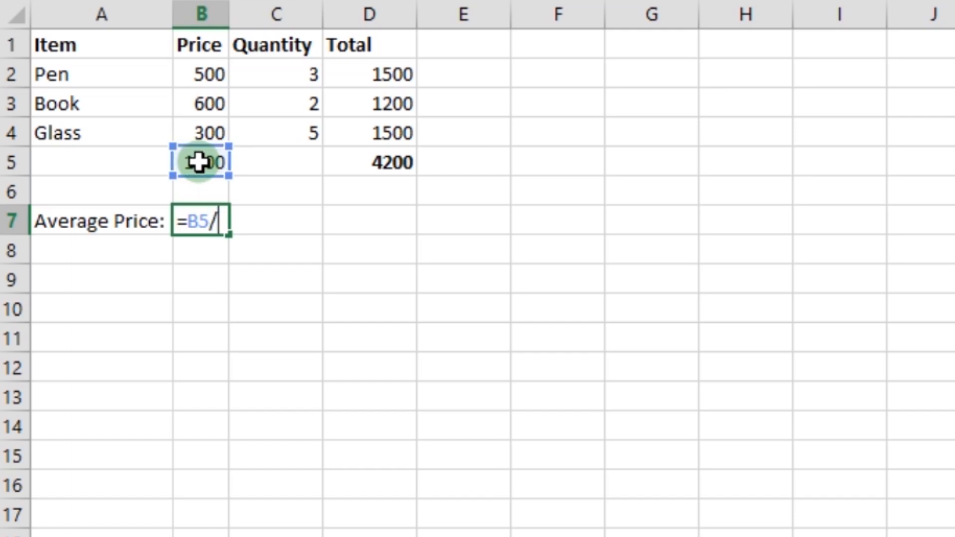
text(3)
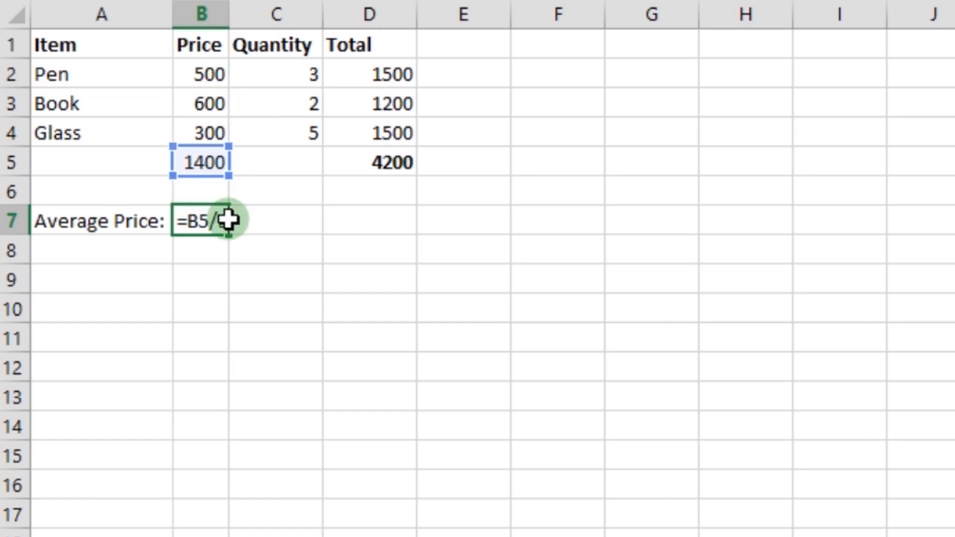
key(Return)
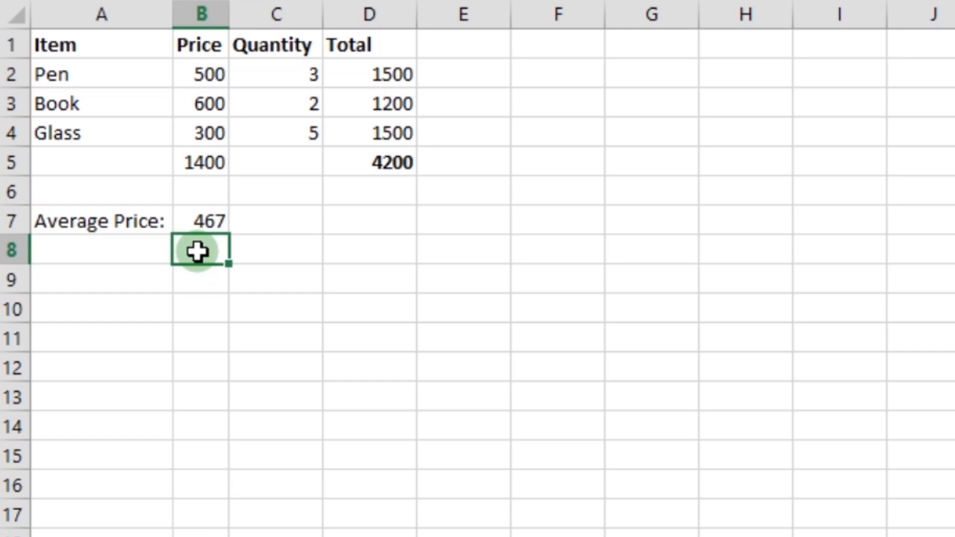
Calculate the average price in B8 using the AVERAGE function over the prices in B2:B4
text(=)
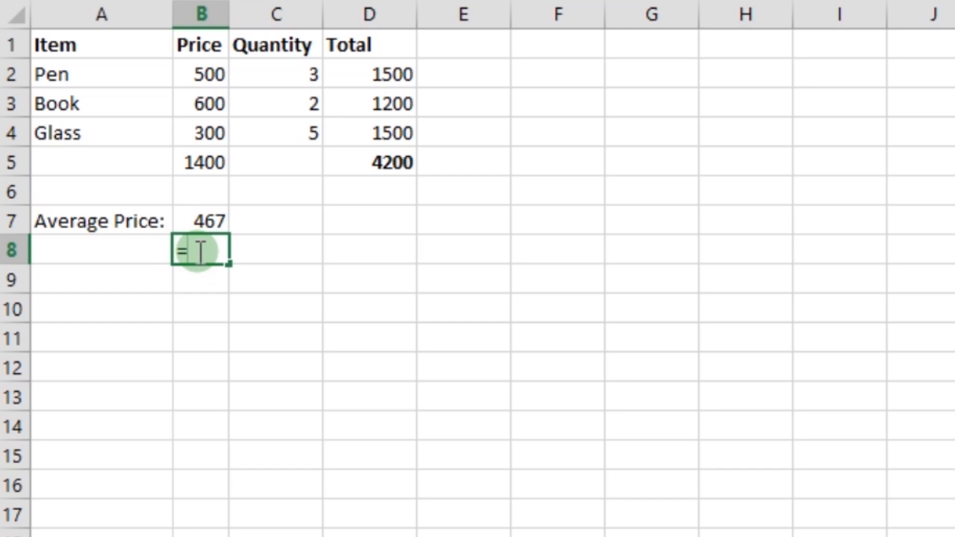
text(aver)
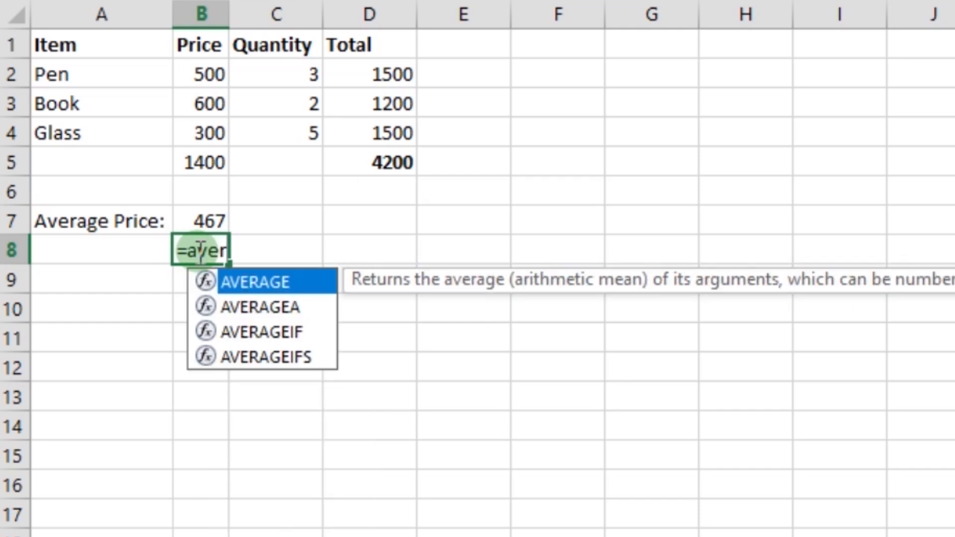
double_click(267, 282)
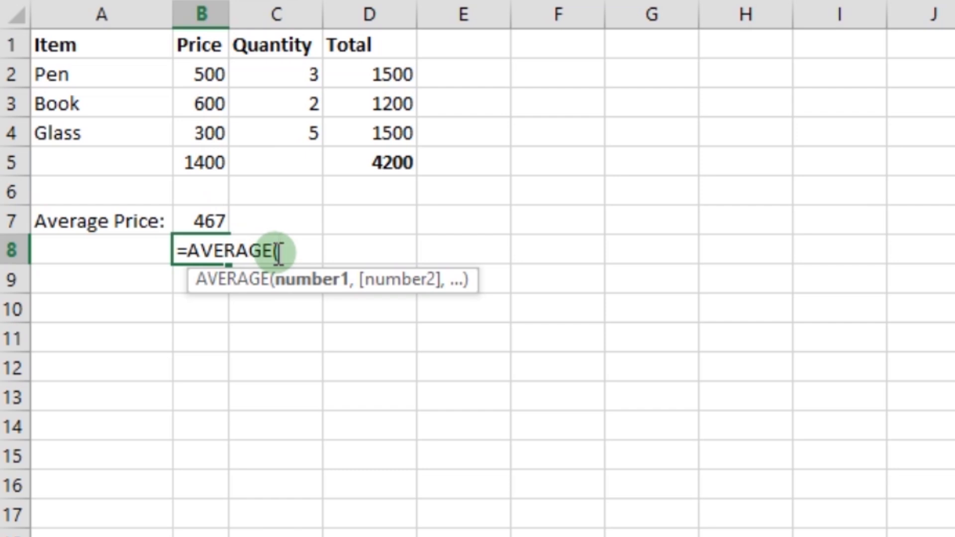
drag(198, 75, 201, 142)
key(Return)
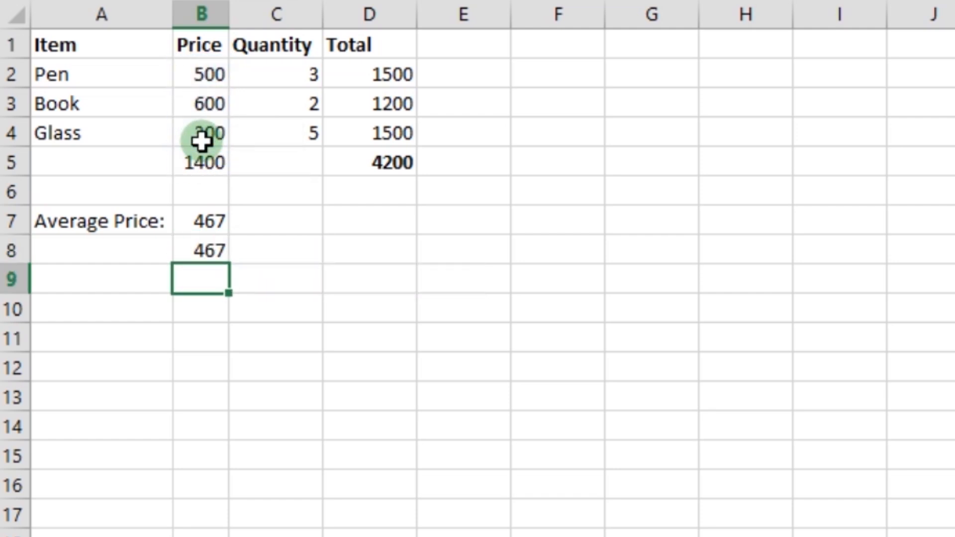
click(205, 253)
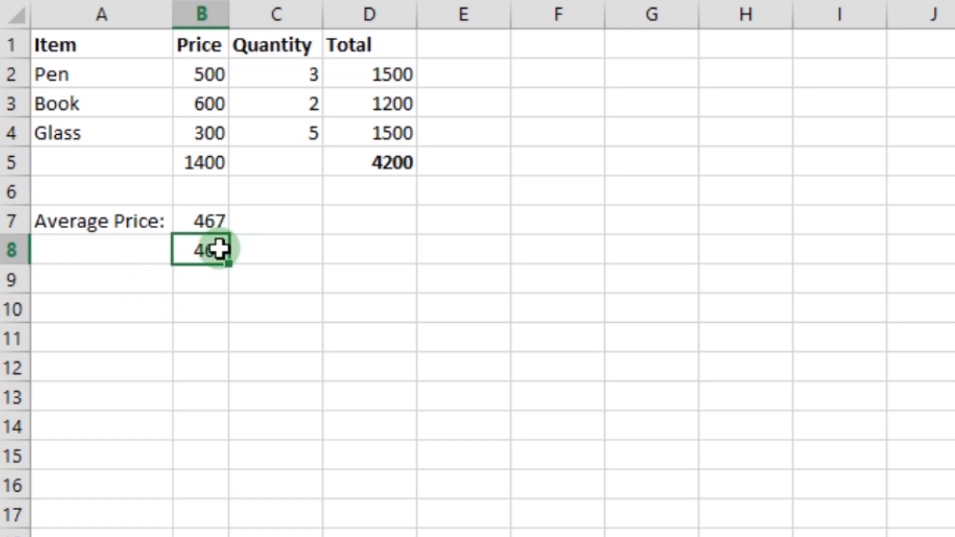
Calculate the lowest item price in B9 using the MIN function over the prices in B2:B4
click(194, 280)
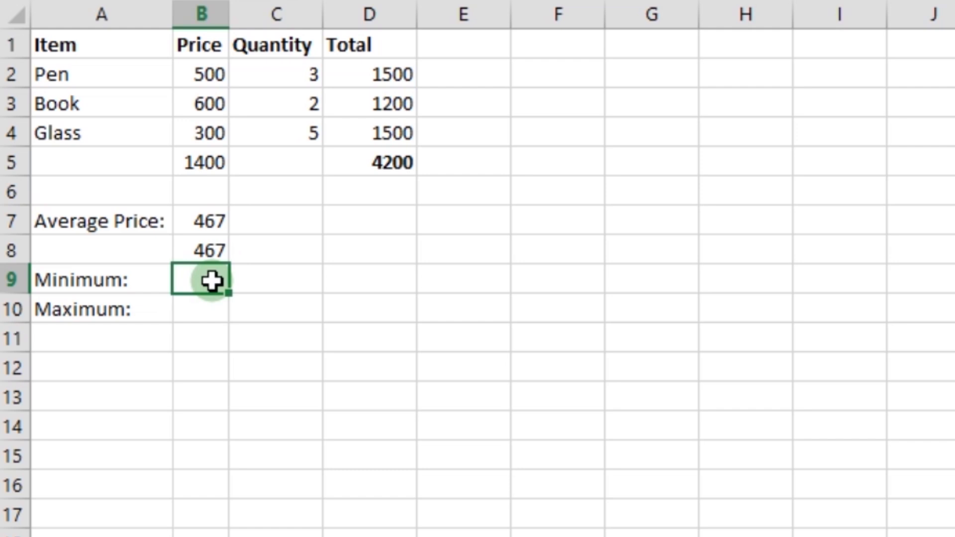
text(=)
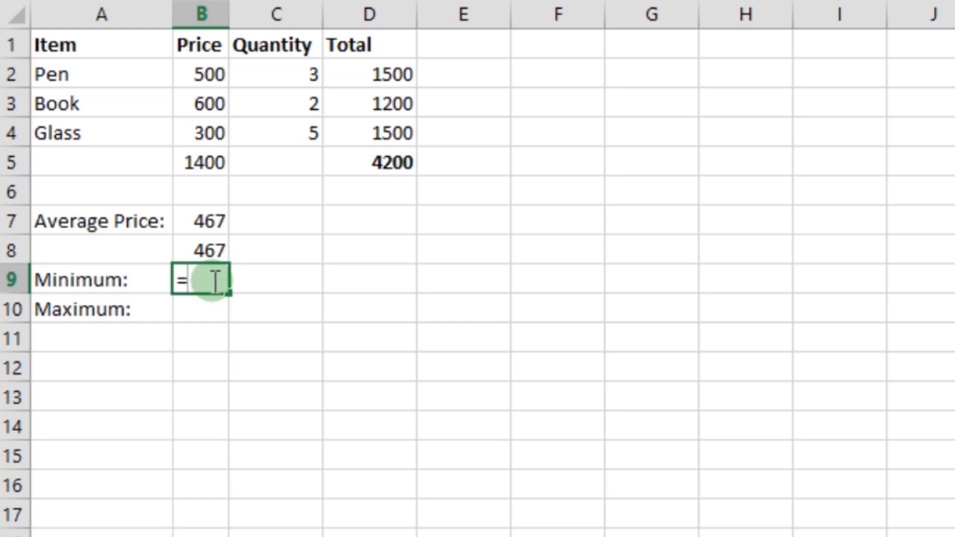
text(M)
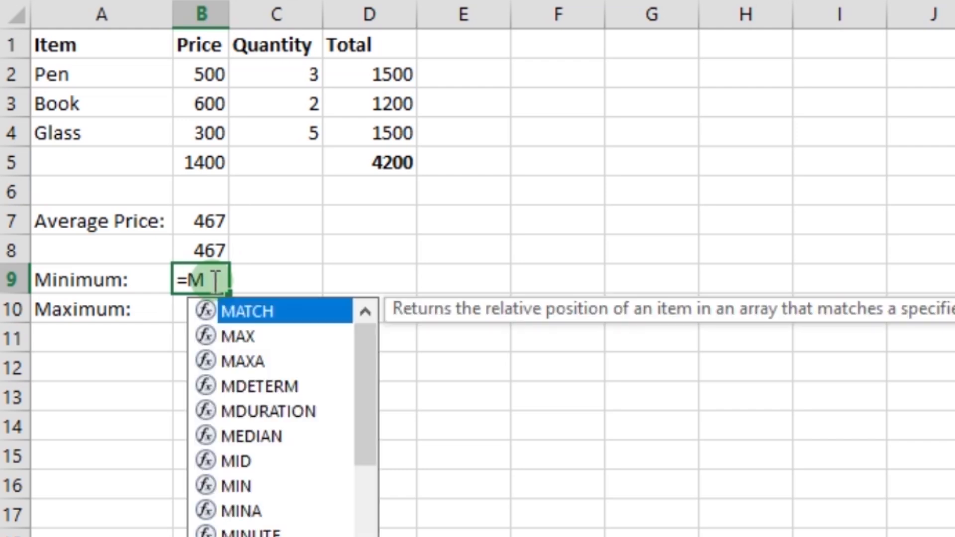
text(in)
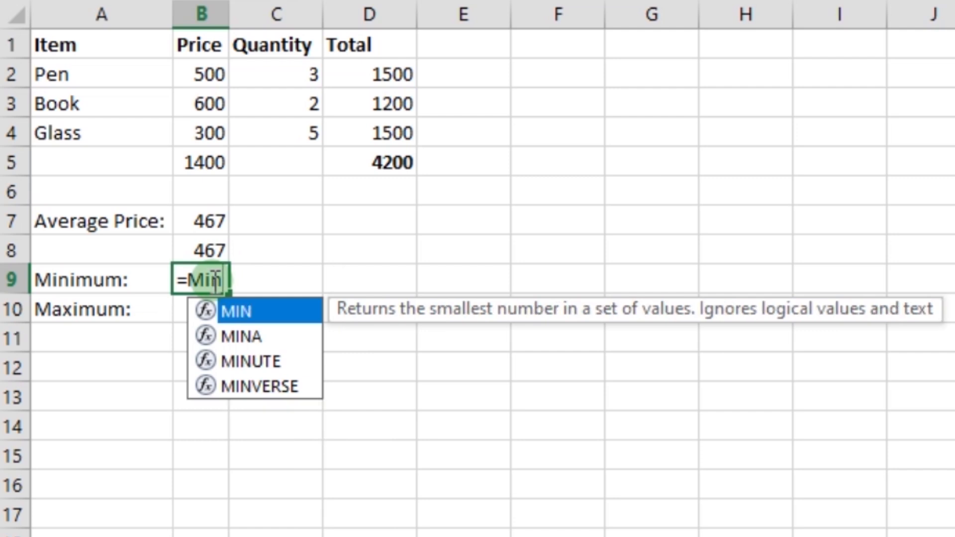
double_click(231, 309)
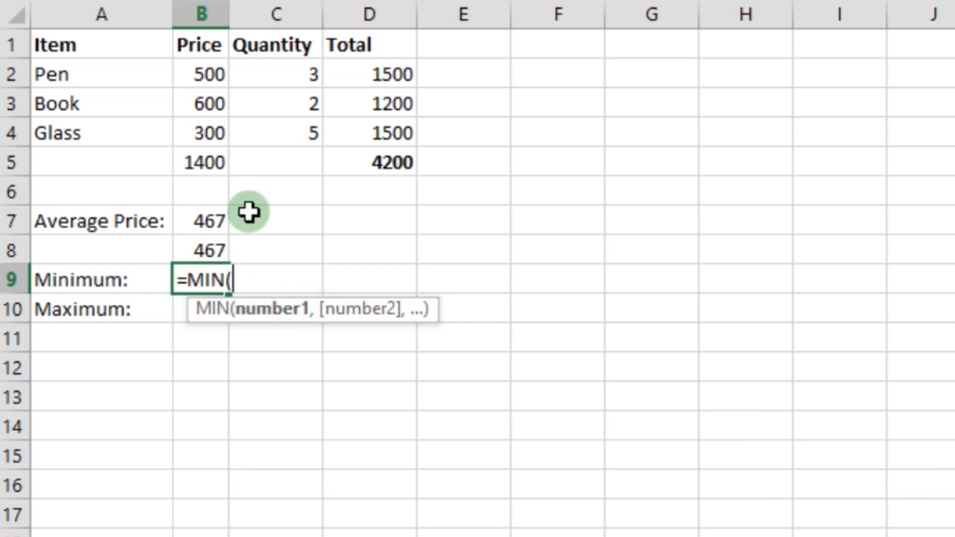
click(203, 74)
drag(203, 74, 200, 128)
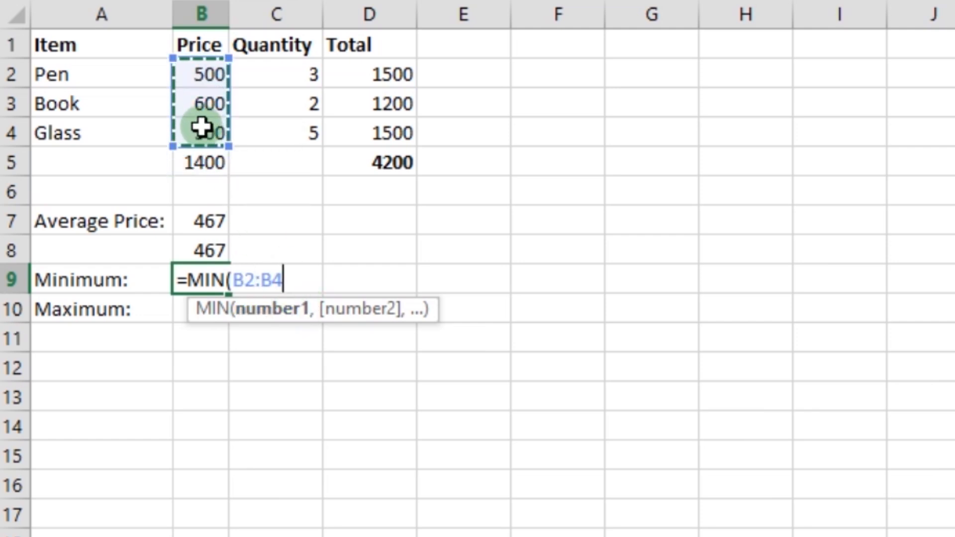
key(Return)
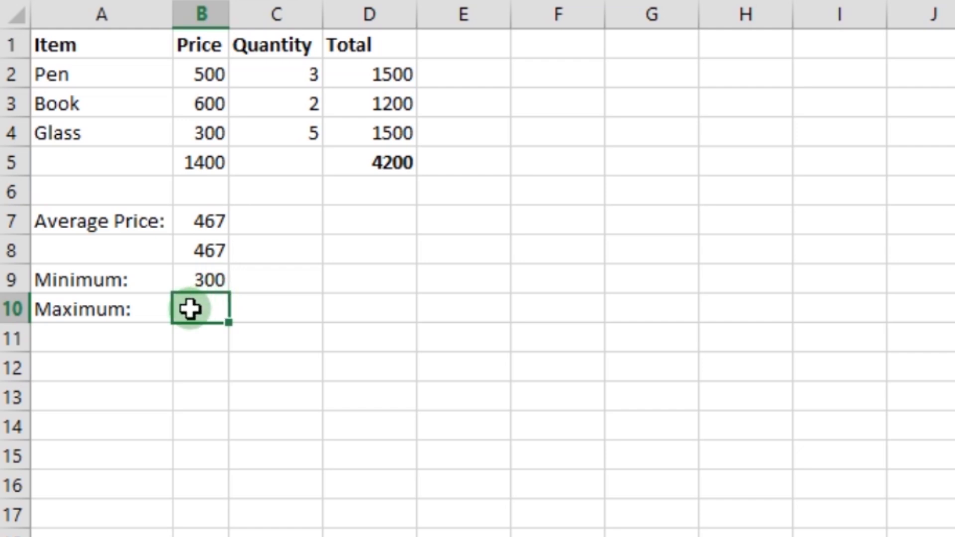
Calculate the highest item price in B10 using the MAX function over the prices in B2:B4
text(=Max)
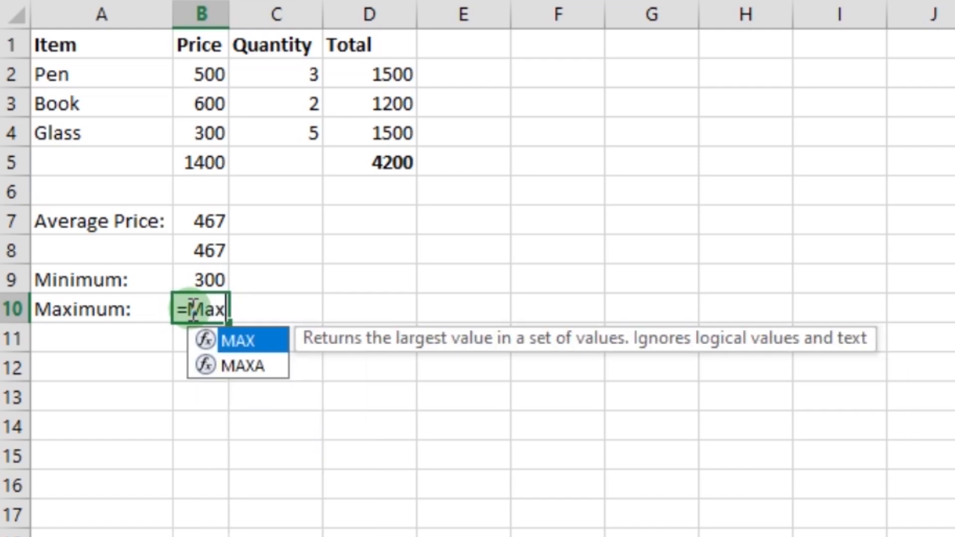
double_click(237, 338)
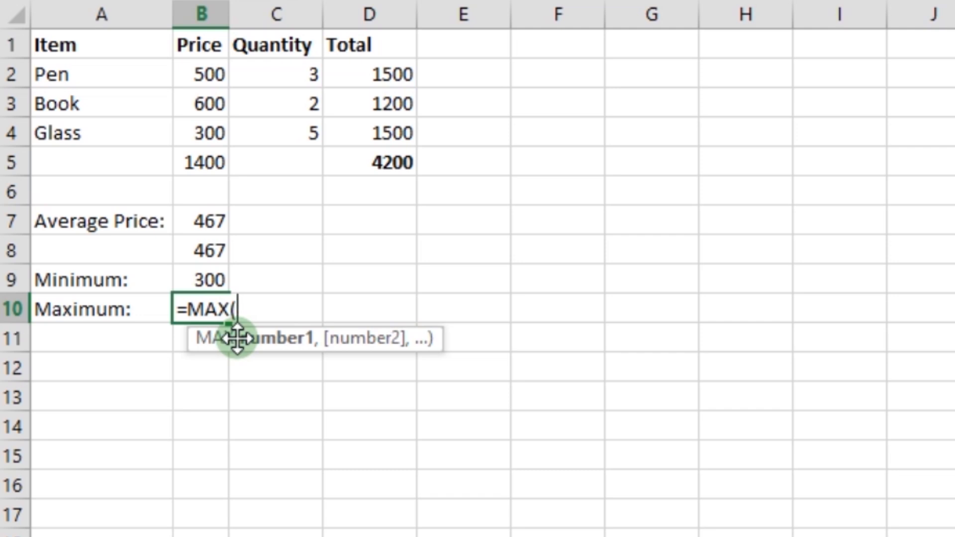
click(199, 74)
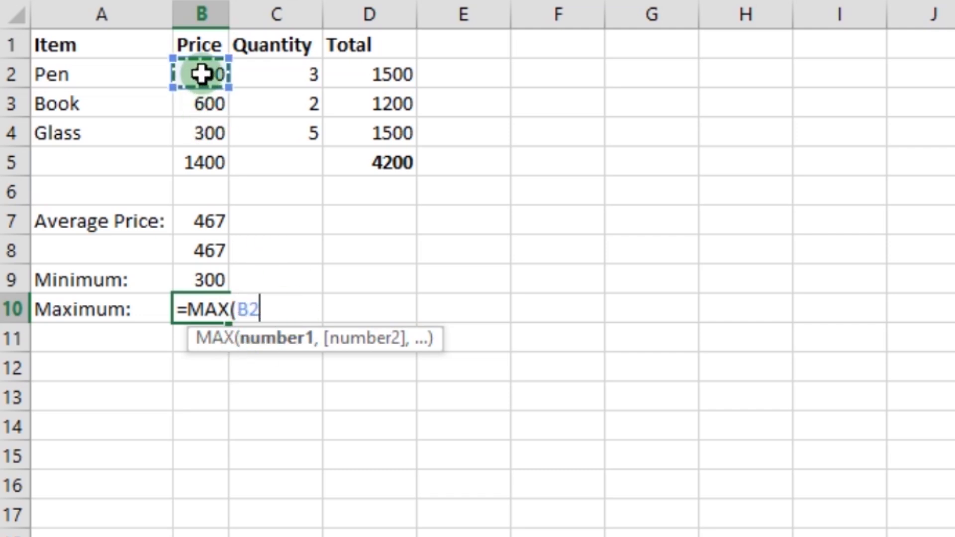
drag(200, 75, 213, 129)
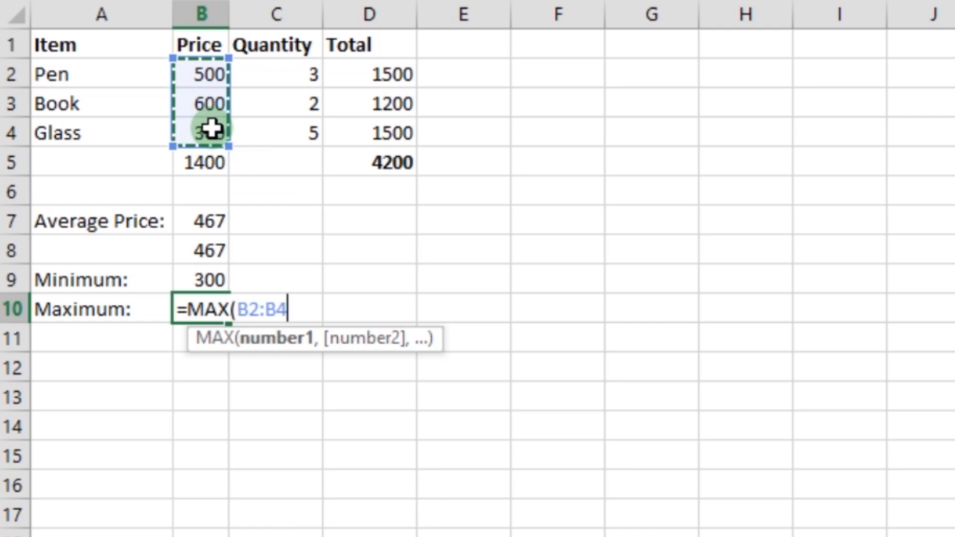
key(Return)
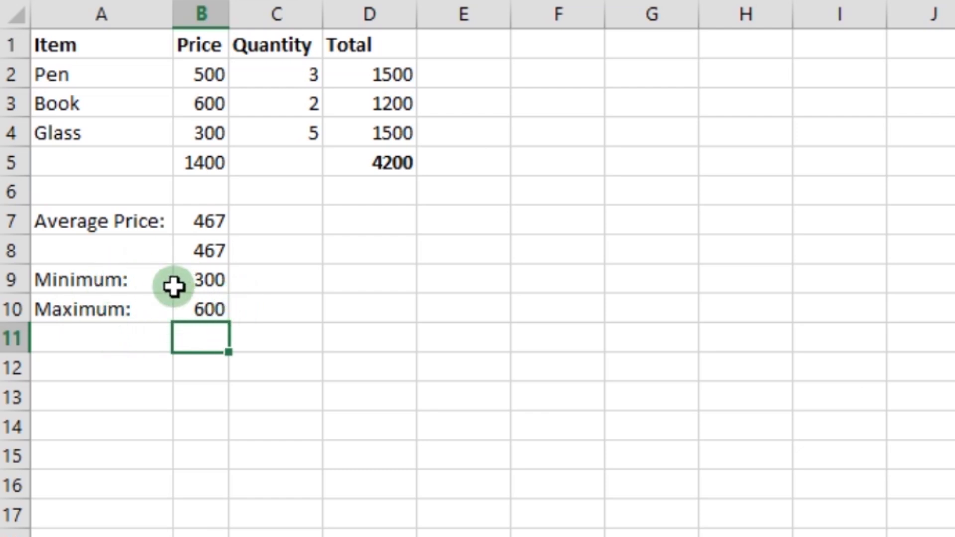
Enter the labels "Count:", "Counta:" and "Countblank:" in cells A11 to A13
click(104, 339)
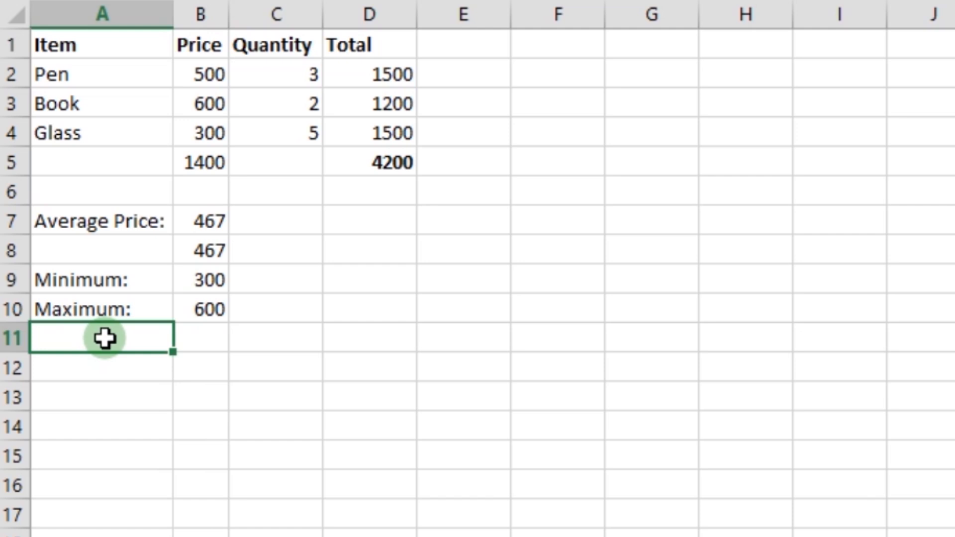
text(Co)
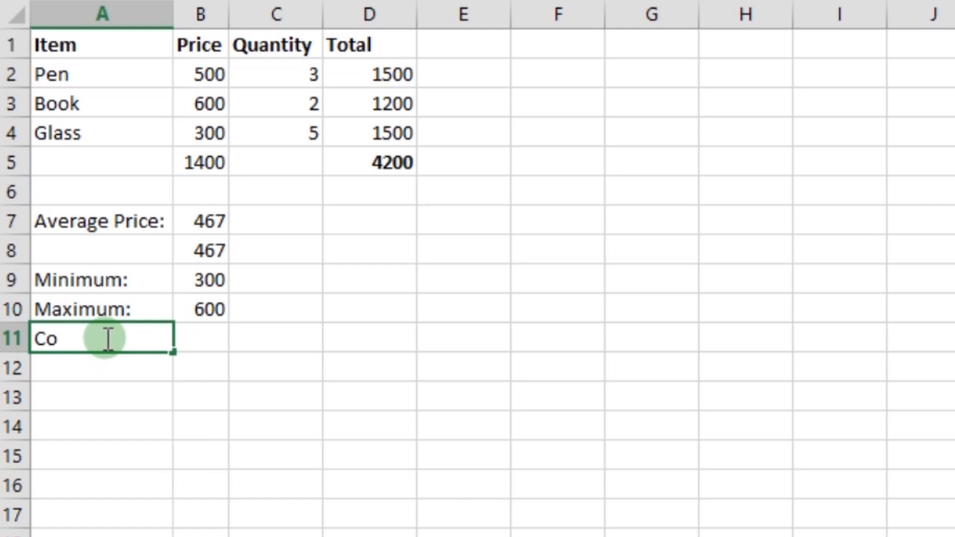
text(unt:)
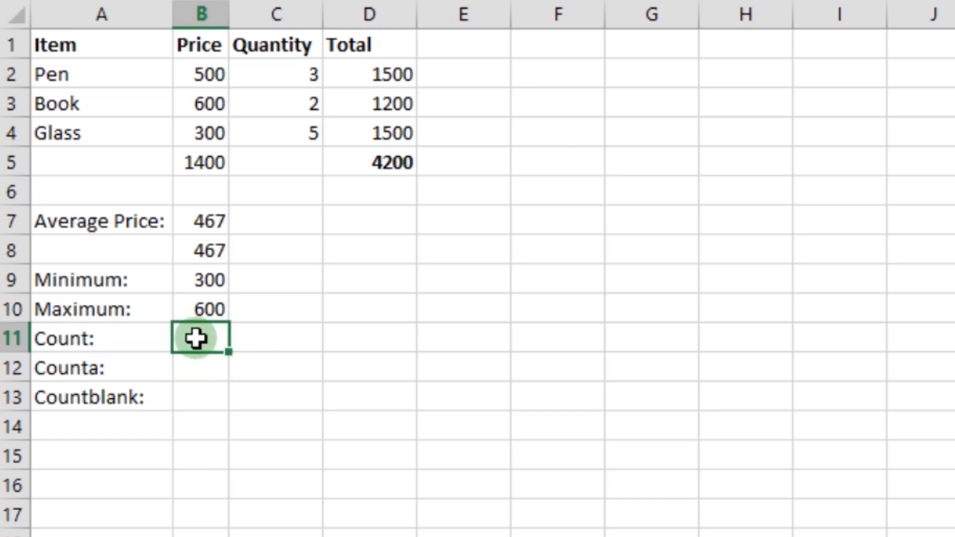
Count the numeric price cells in B11 using the COUNT function over B2:B4
text(=)
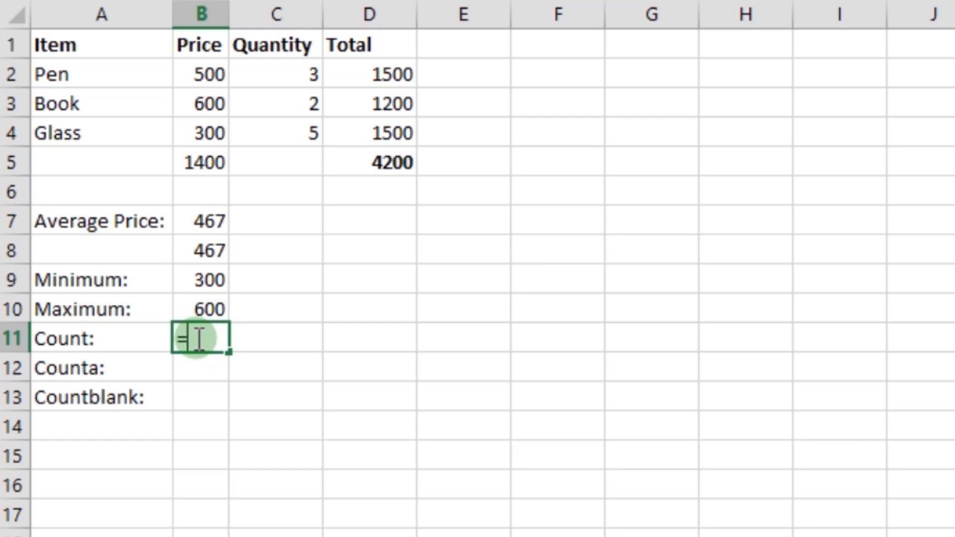
text(coun)
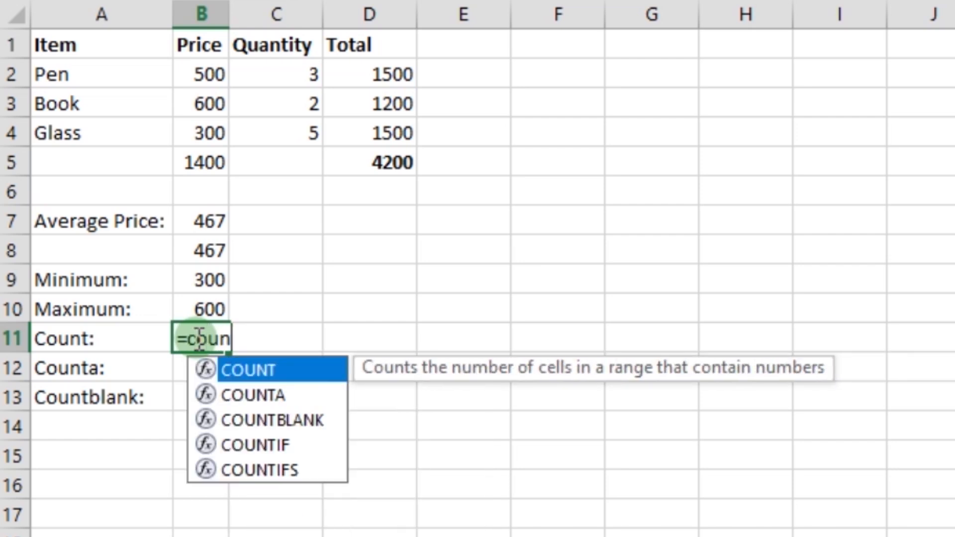
double_click(274, 368)
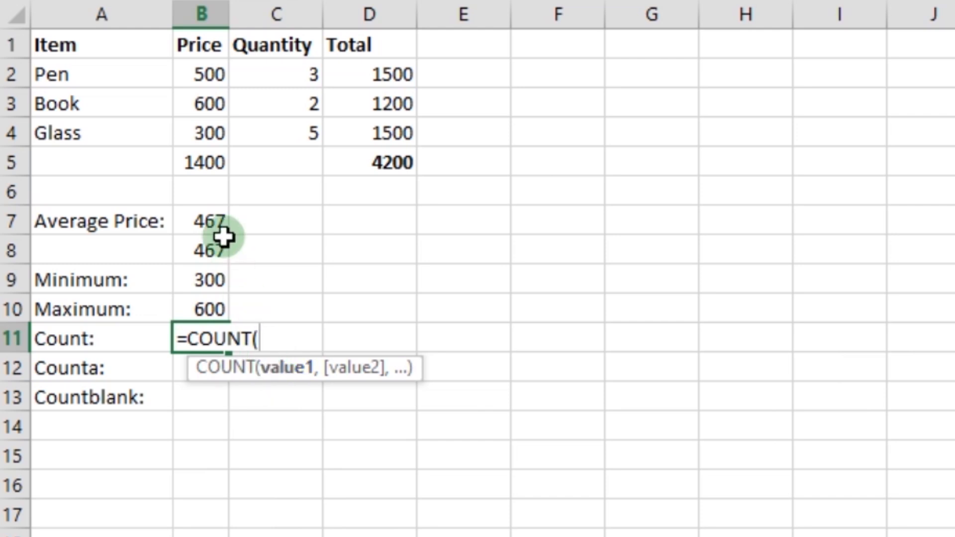
click(198, 71)
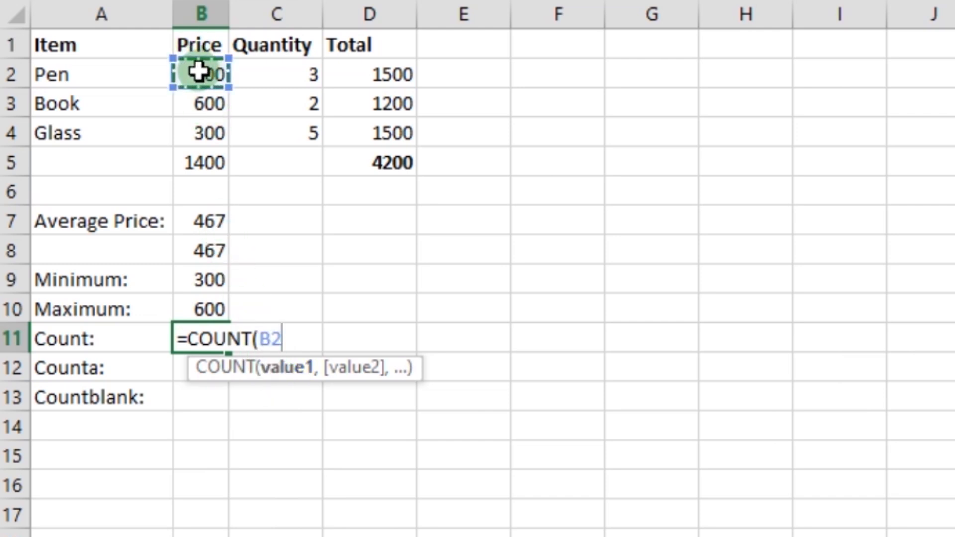
drag(198, 71, 199, 140)
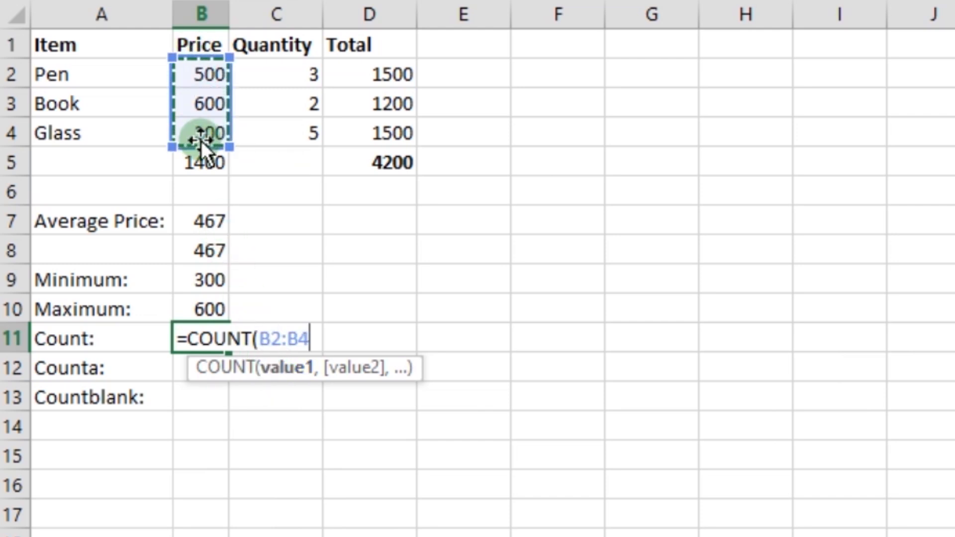
key(Return)
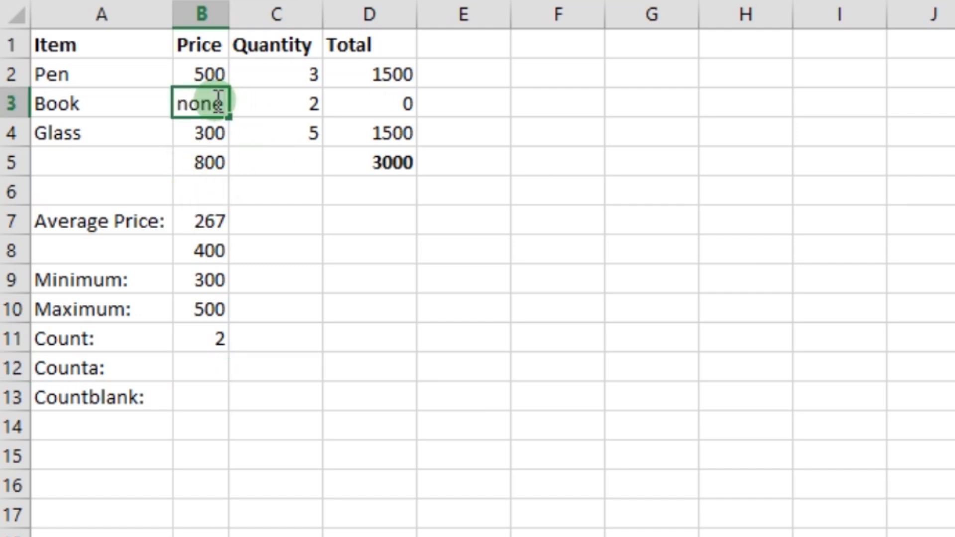
Test the count with the text "none" as the Book price in B3, and restore the price to 600
key(Return)
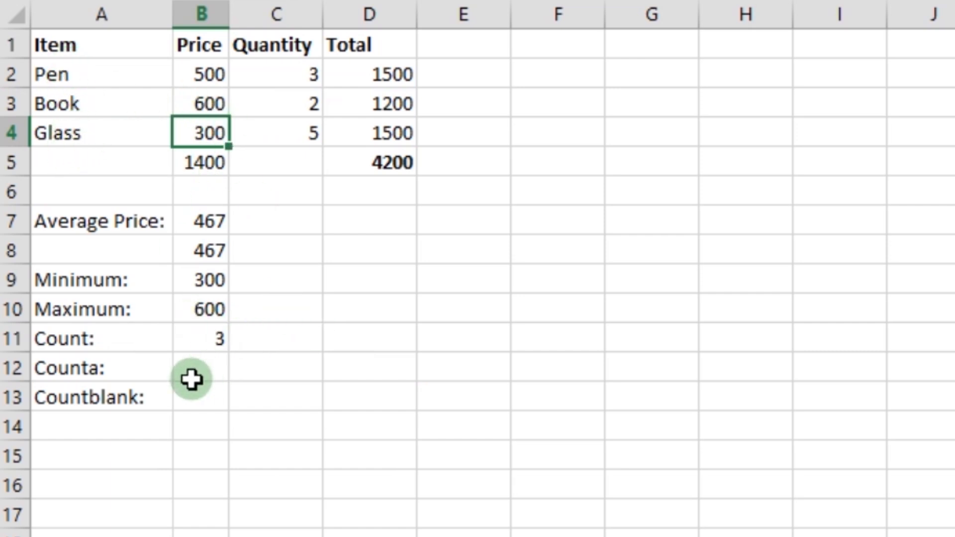
Count the non-empty item names in B12 using the COUNTA function over A2:A4
click(204, 367)
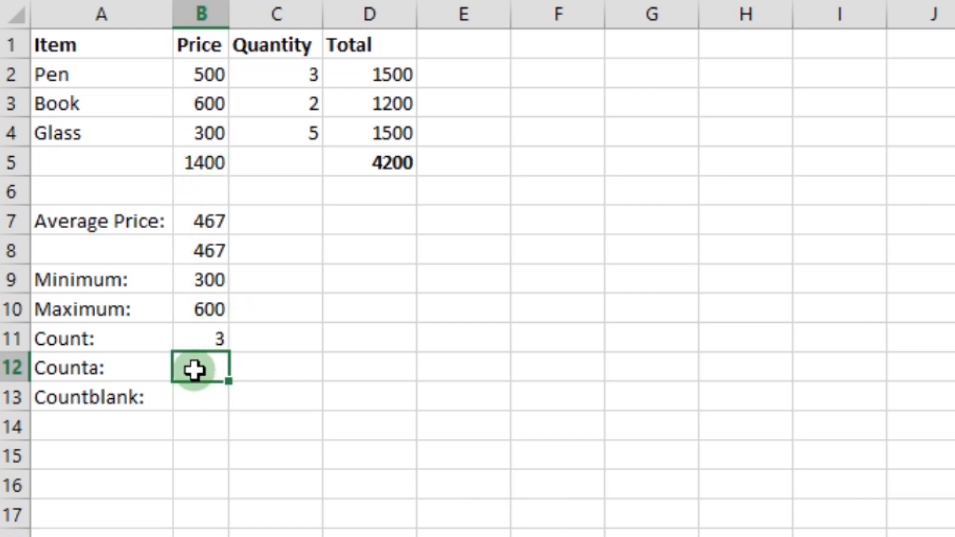
text(=c)
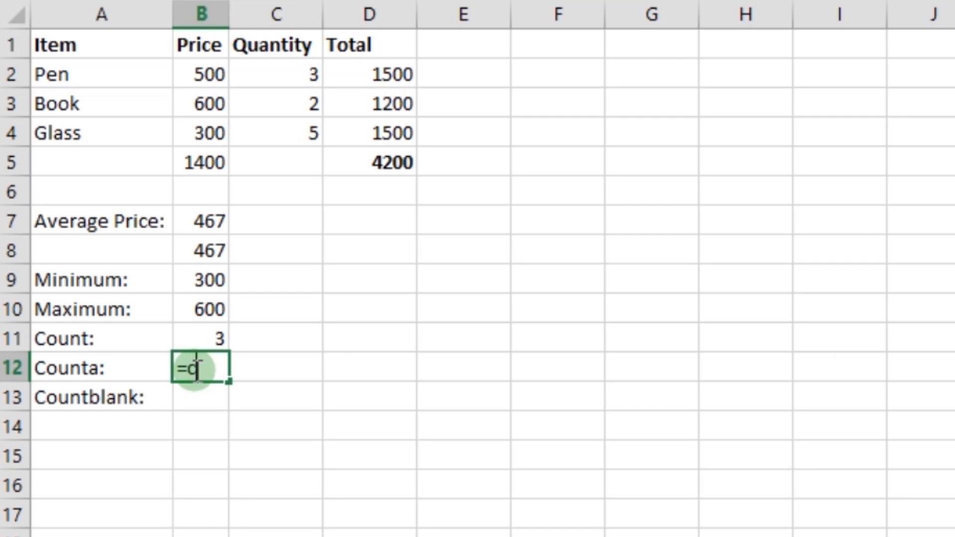
text(oun)
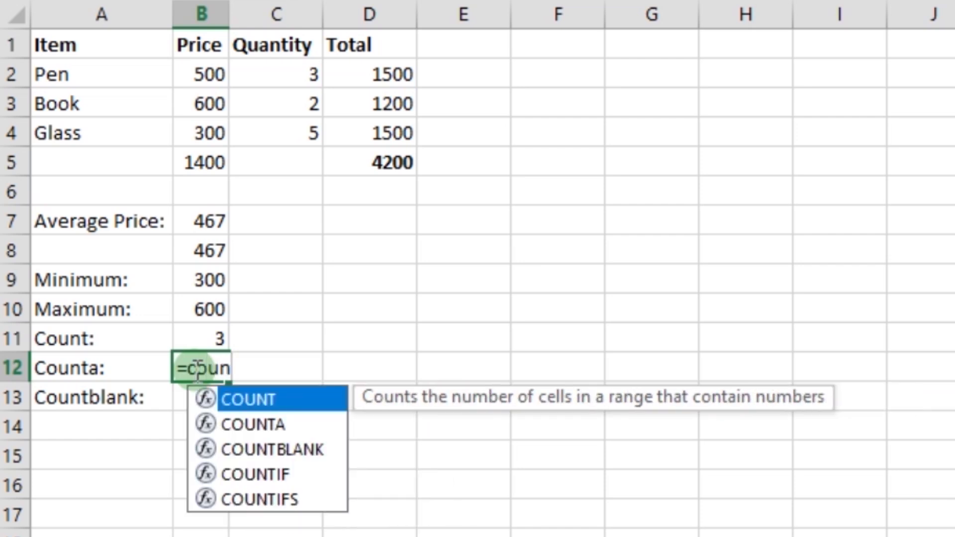
double_click(261, 421)
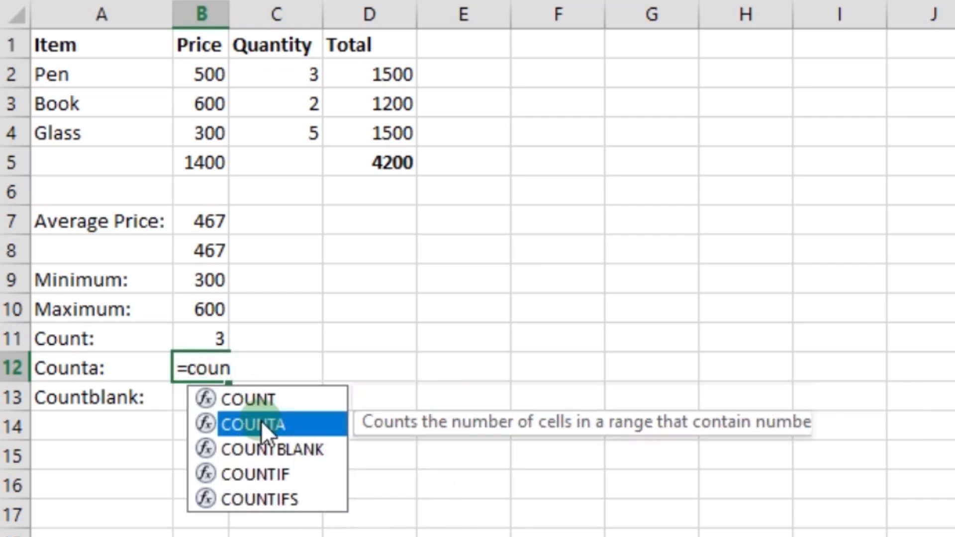
click(58, 72)
drag(58, 72, 70, 145)
key(Return)
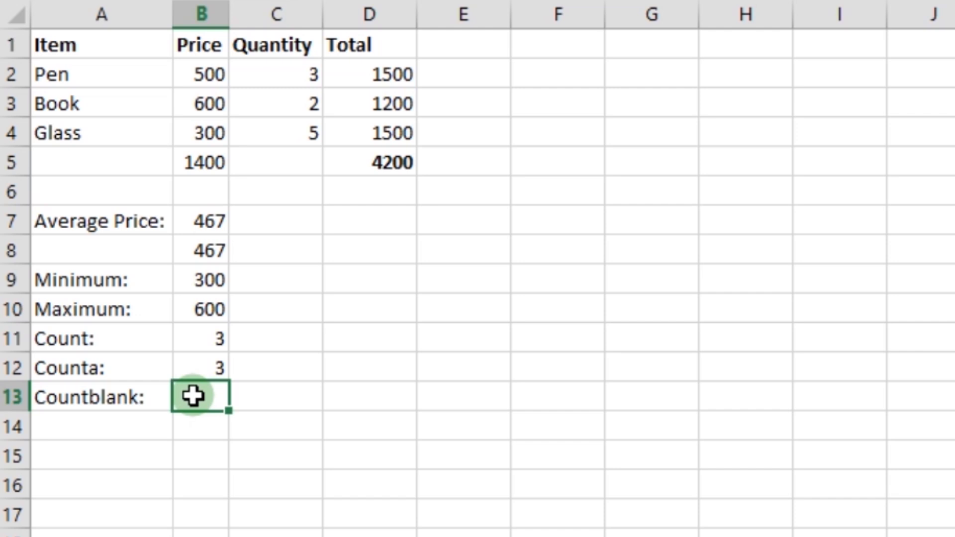
Count the empty Quantity cells in B13 using the COUNTBLANK function over C2:C5
text(=coun)
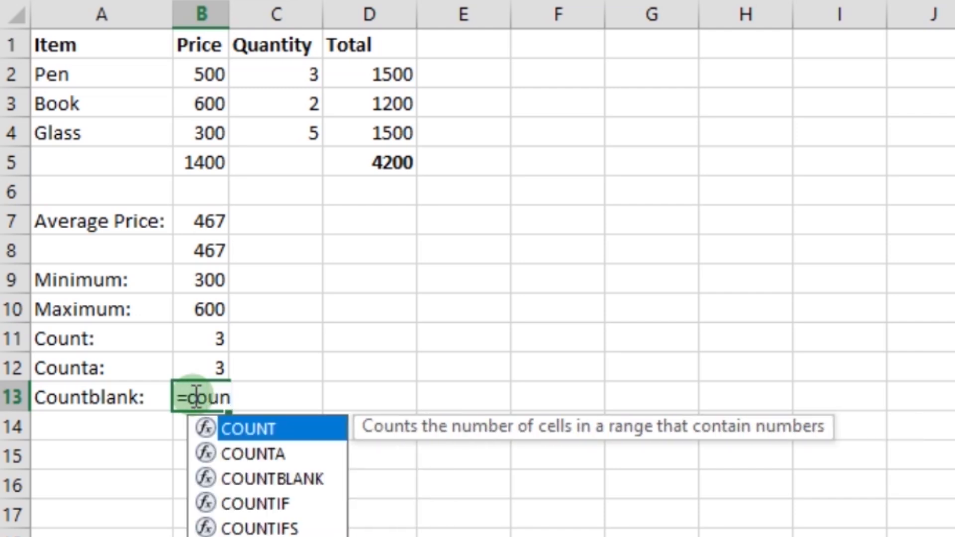
click(286, 474)
click(285, 471)
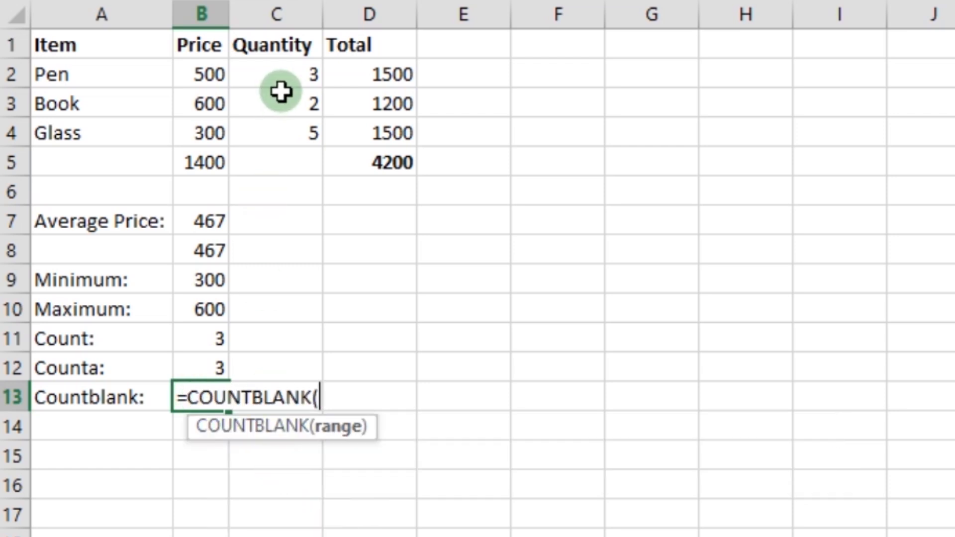
drag(300, 74, 306, 168)
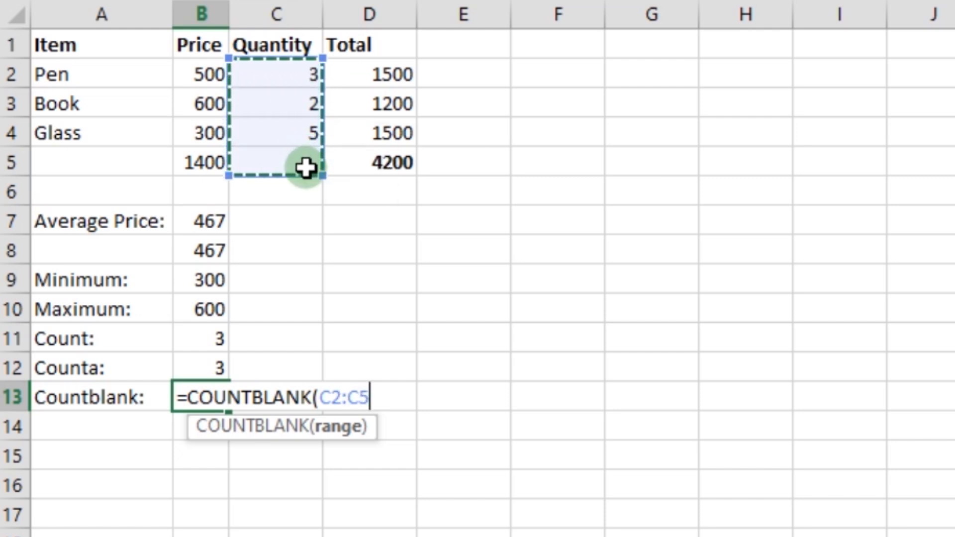
key(Return)
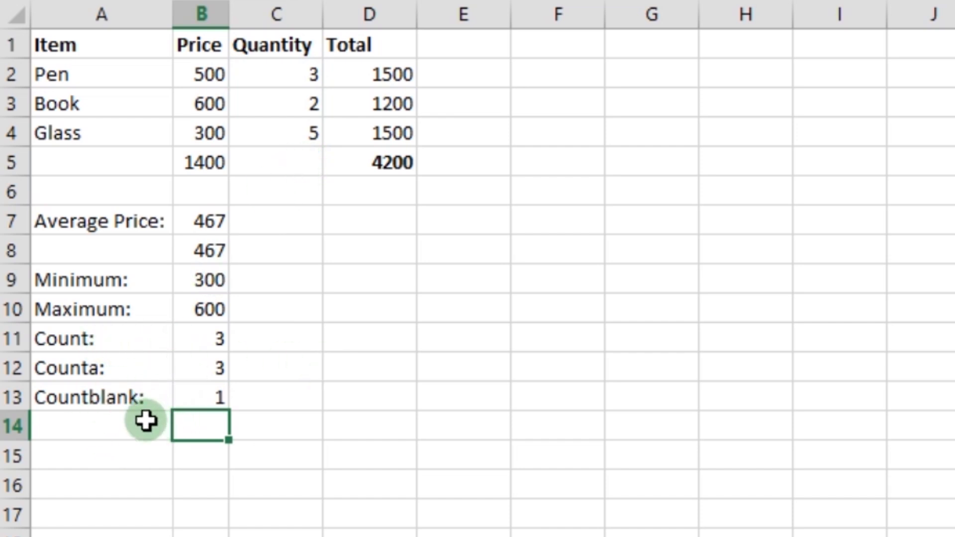
Copy the Total header and item totals in D1:D4 and paste them as values starting at L1
click(128, 428)
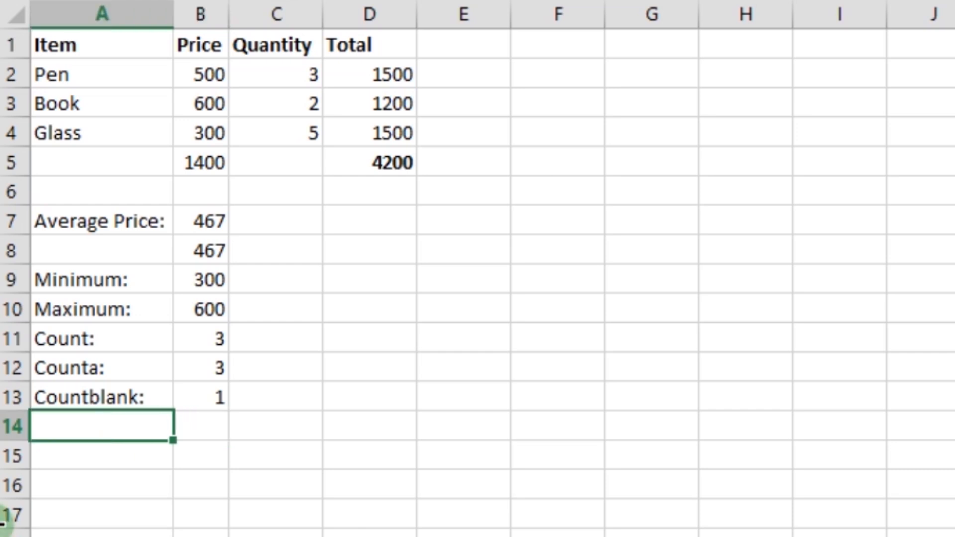
click(391, 44)
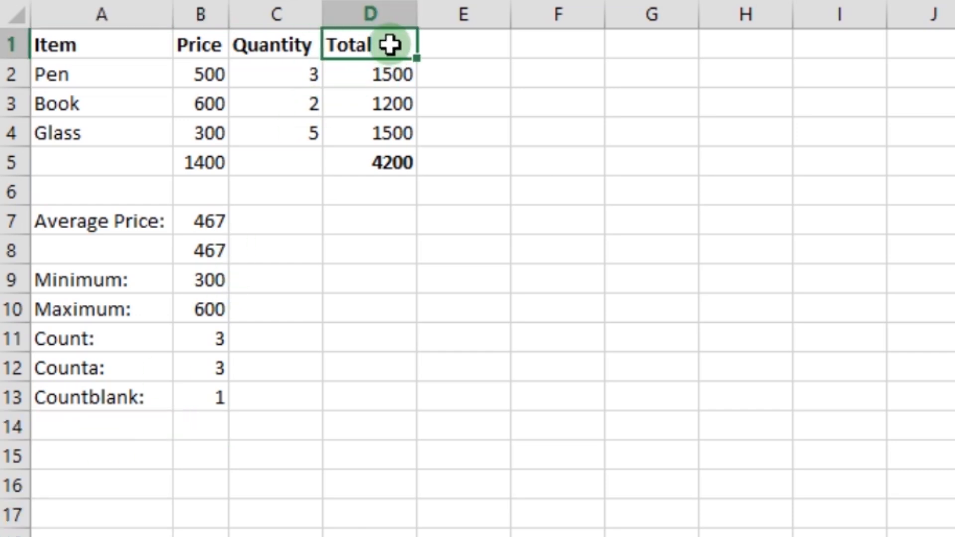
mouse_move(390, 45)
mouse_down()
mouse_move(399, 149)
mouse_move(400, 132)
mouse_up()
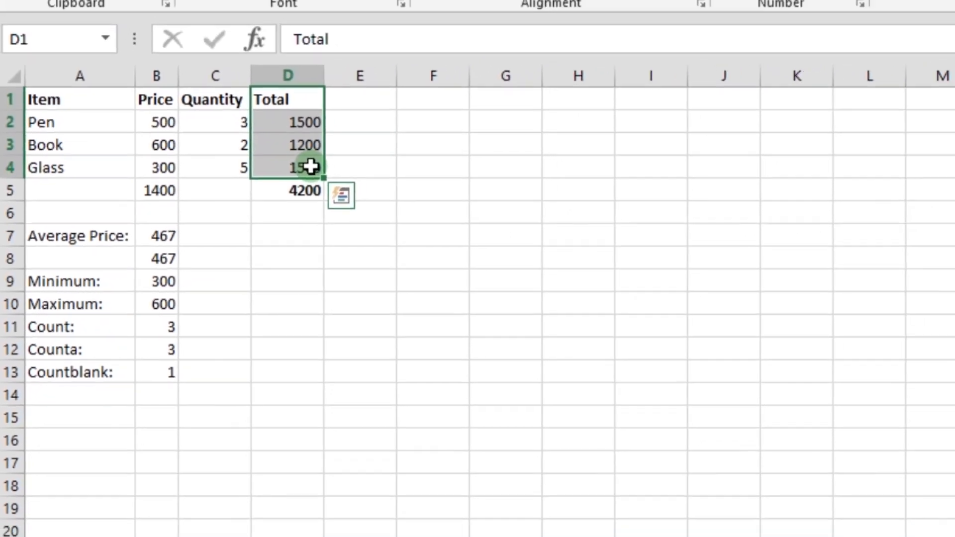
key(ctrl+c)
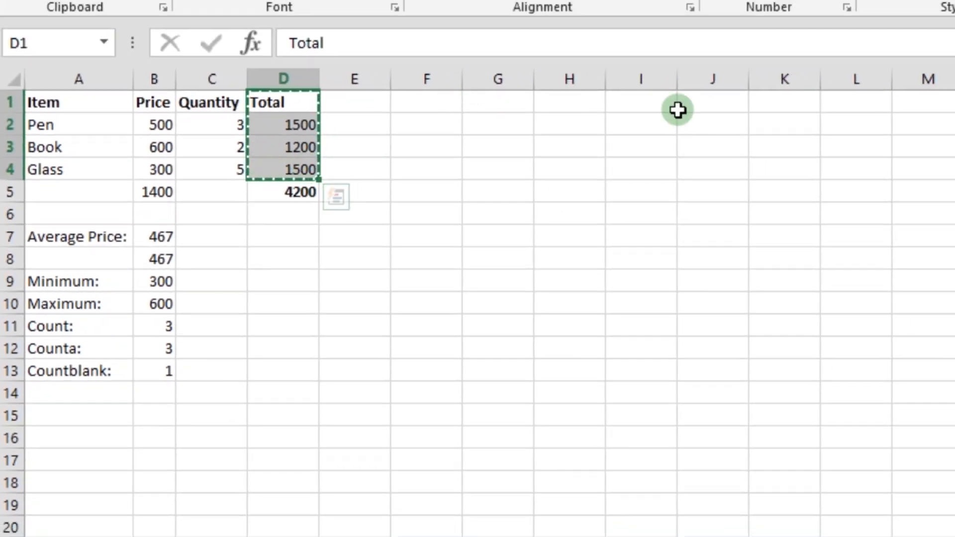
click(860, 107)
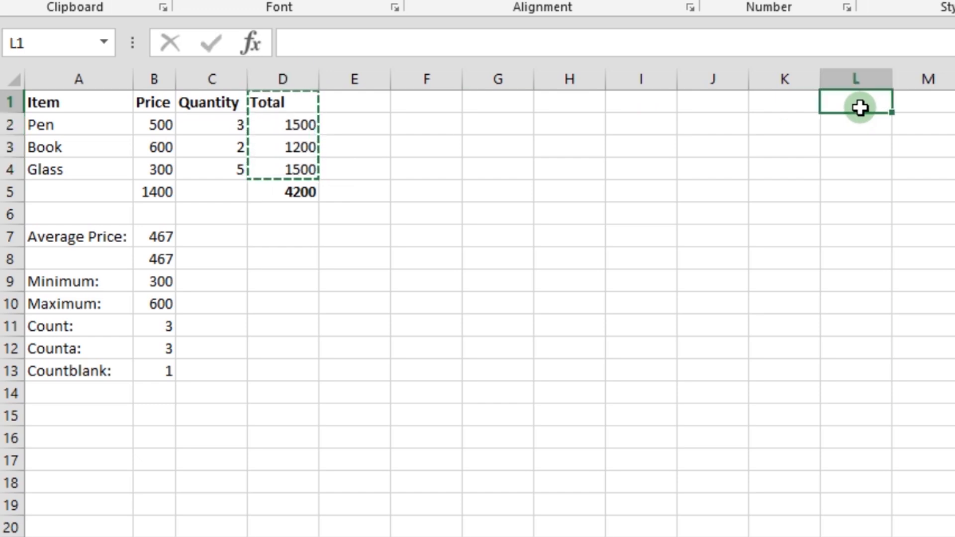
key(ctrl+v)
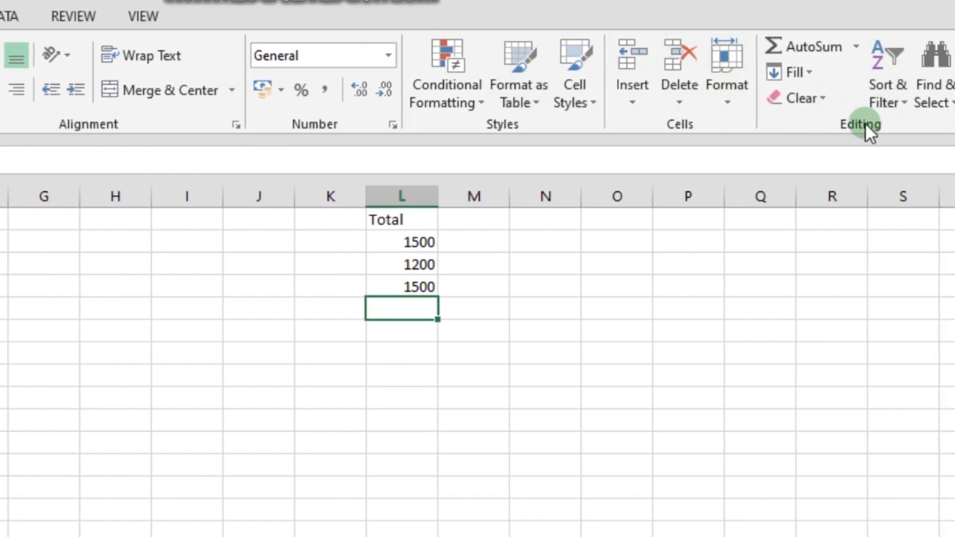
Add up the pasted totals in L5 with AutoSum over L2:L4 and select the result cell
click(786, 46)
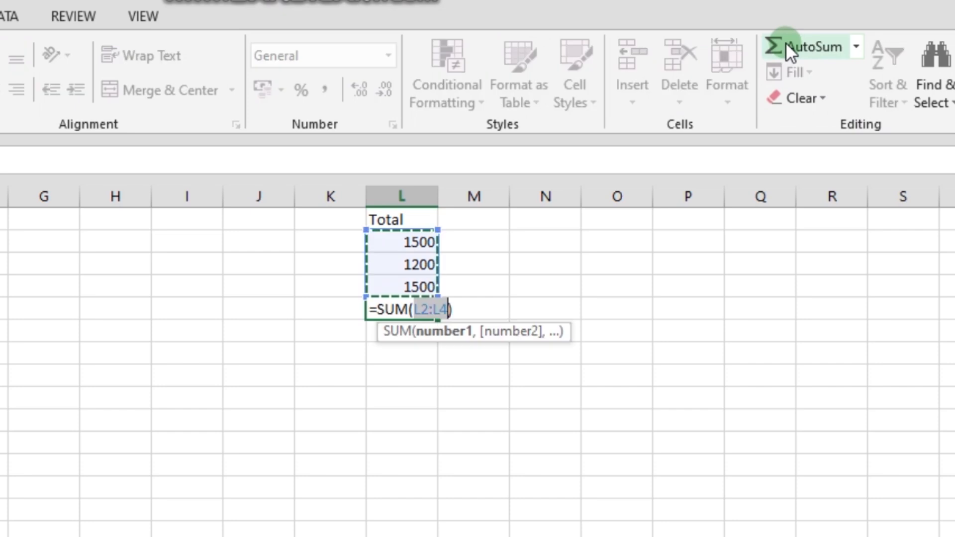
key(Return)
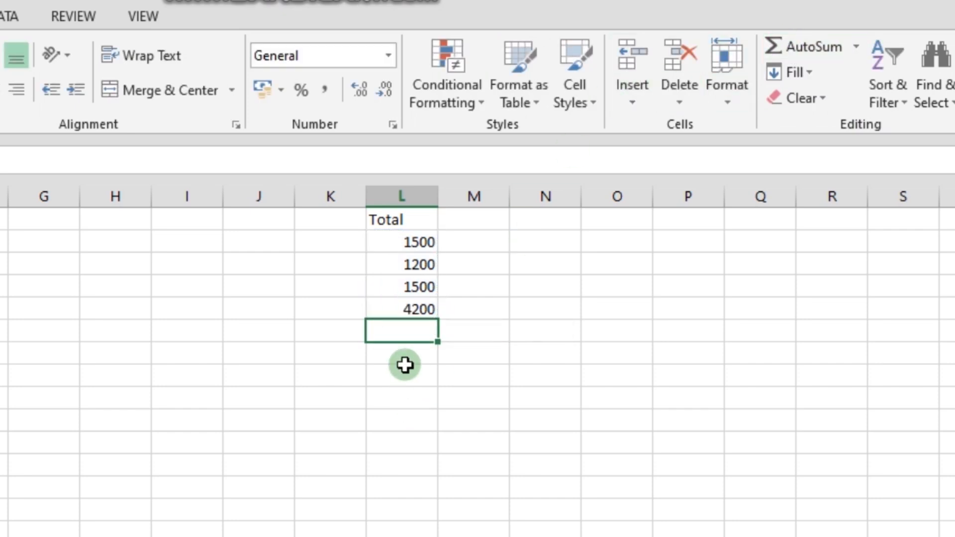
click(401, 310)
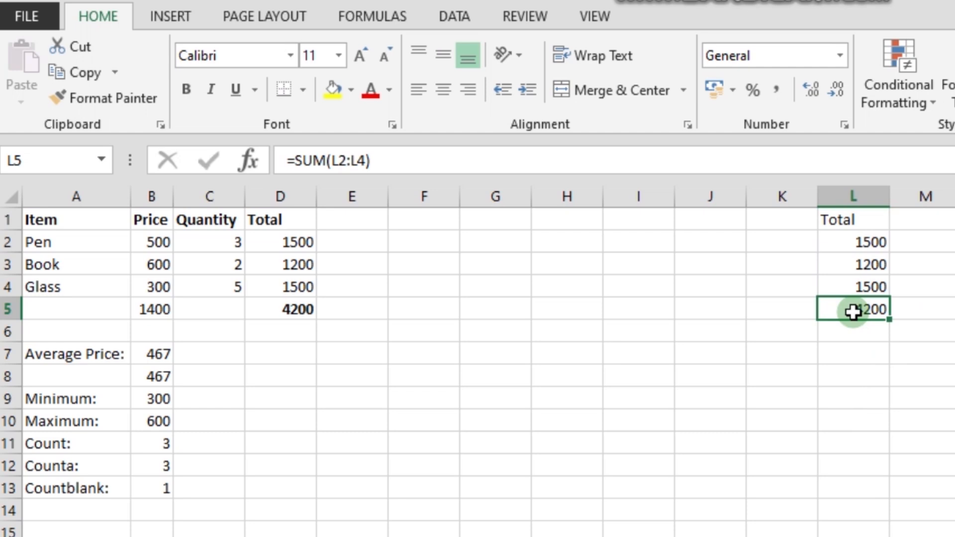
Examine the cell references in the Total formulas for Pen, Book and Glass in D2:D4
click(292, 242)
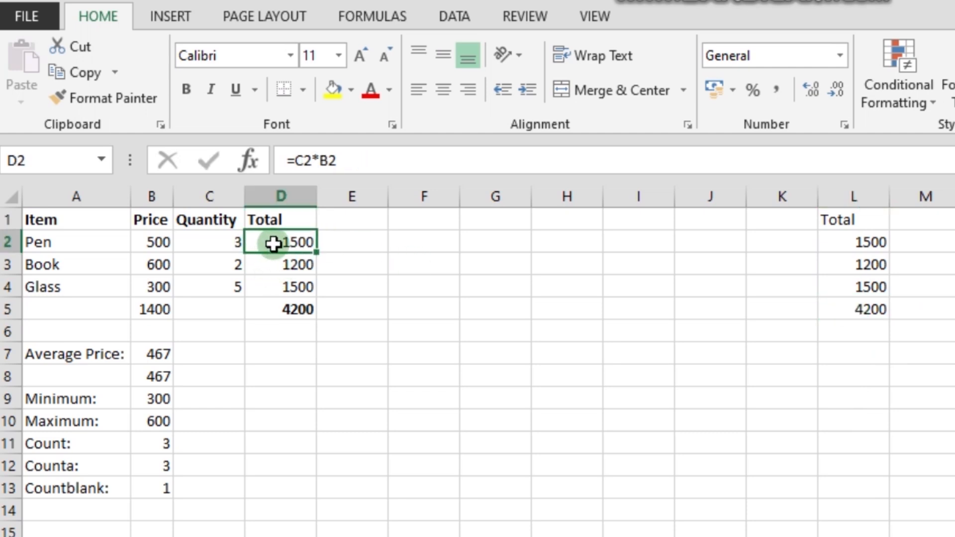
drag(226, 242, 279, 240)
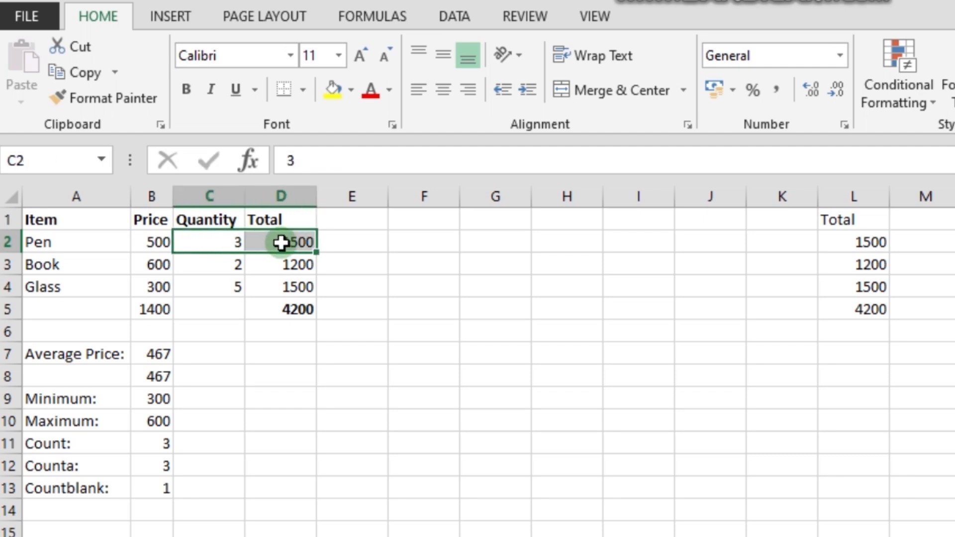
click(279, 241)
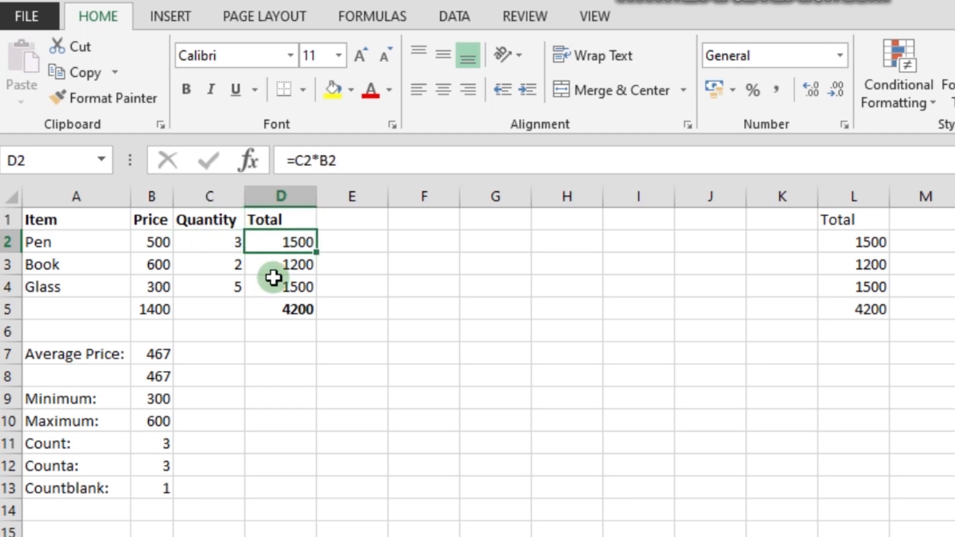
double_click(291, 241)
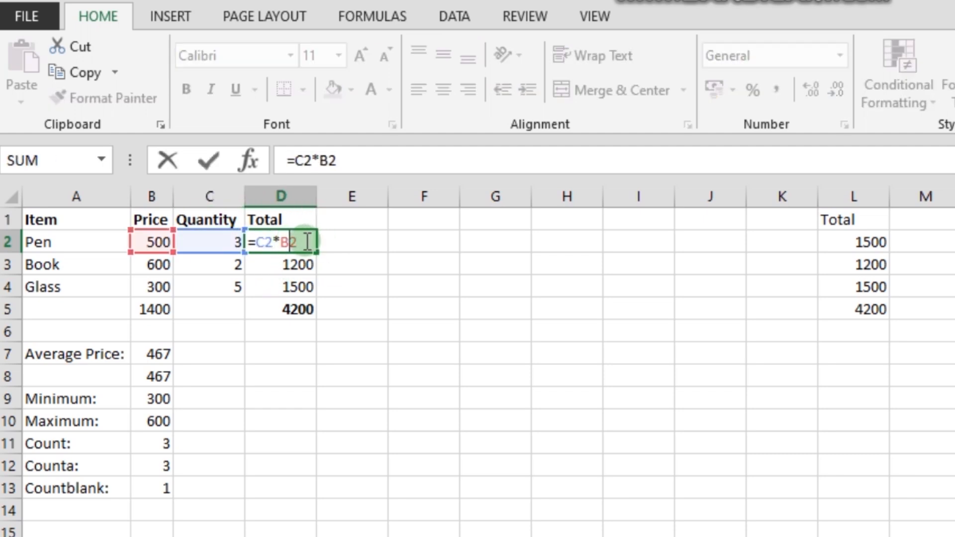
double_click(294, 265)
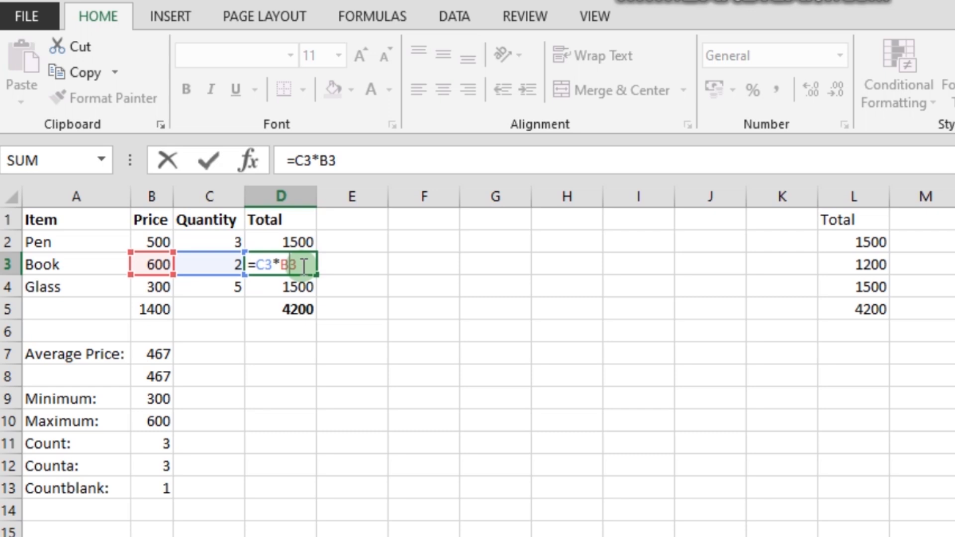
double_click(296, 286)
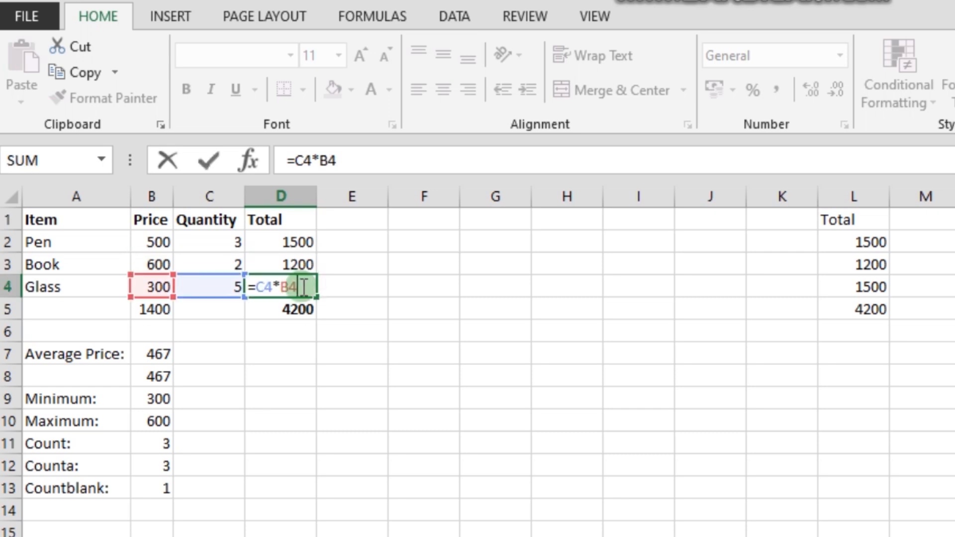
click(297, 239)
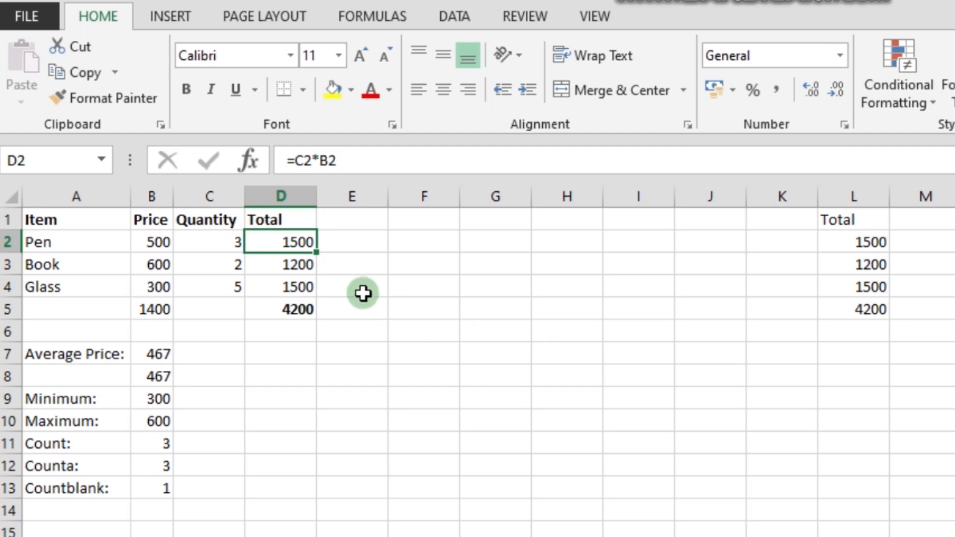
Enter the label "Tax Rate:" in I1 and the rate 0.16 in J1
click(347, 219)
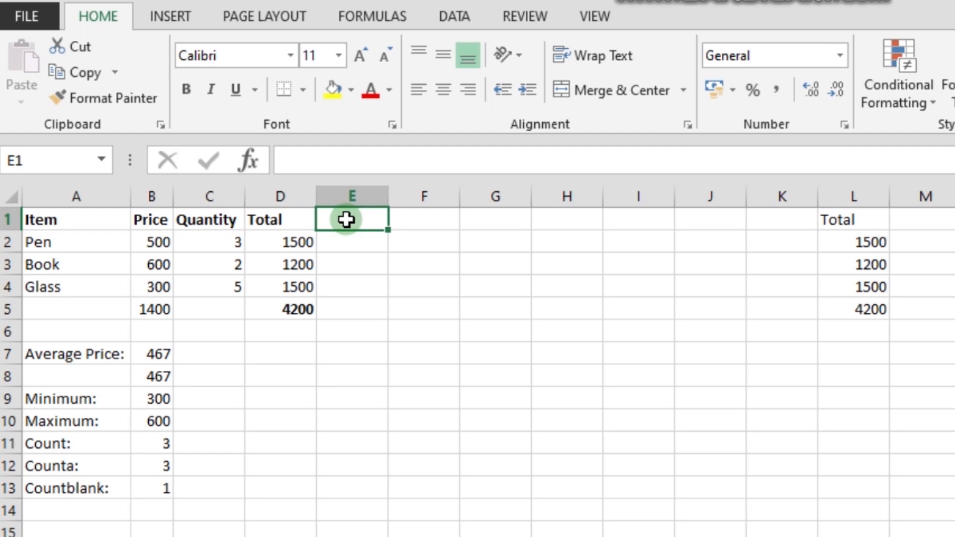
click(633, 223)
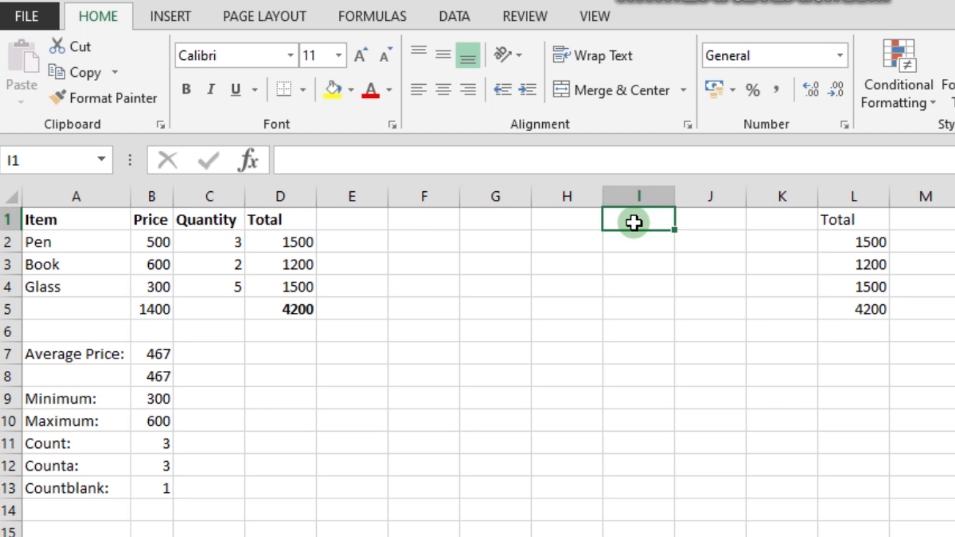
text(Tax Rate:)
click(710, 219)
text(0.16)
key(Return)
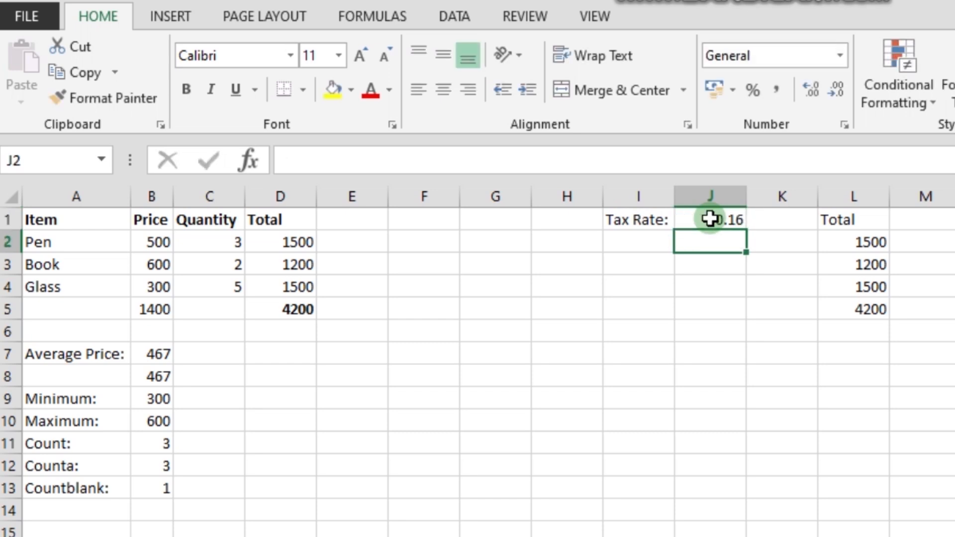
Add the column header "Total with Tax" in E1
click(338, 215)
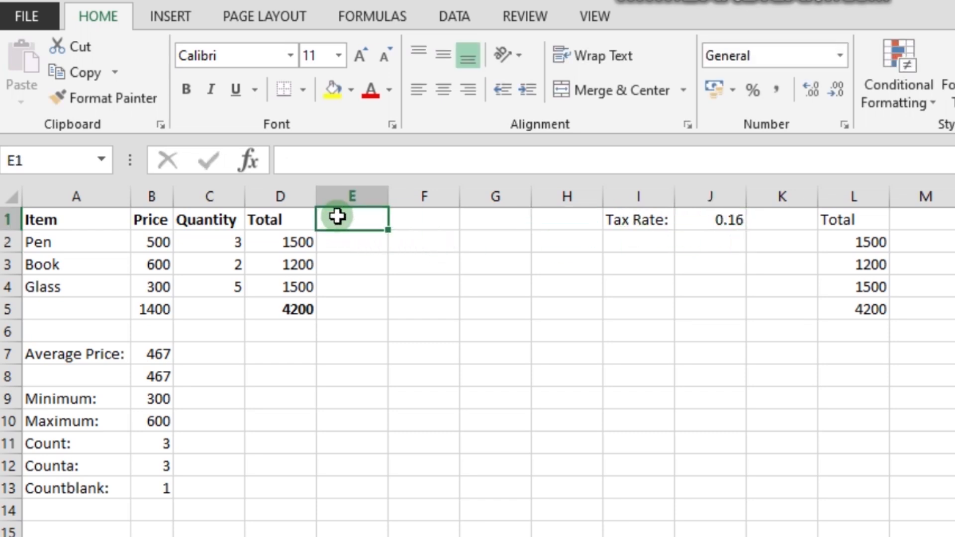
text(Total with Tax)
key(Return)
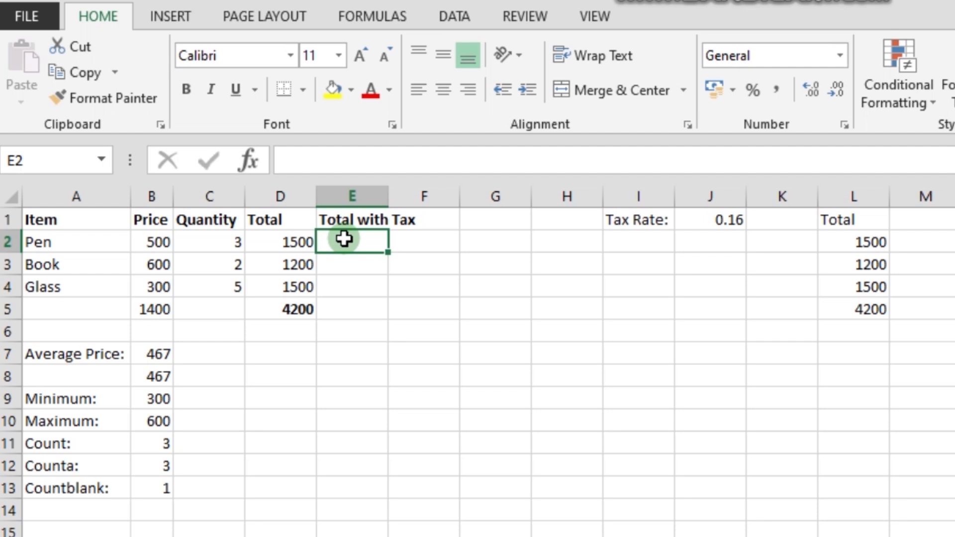
Calculate the Pen's total with tax in E2 as =D2*(1+J1) and fill the formula down to E4
text(=)
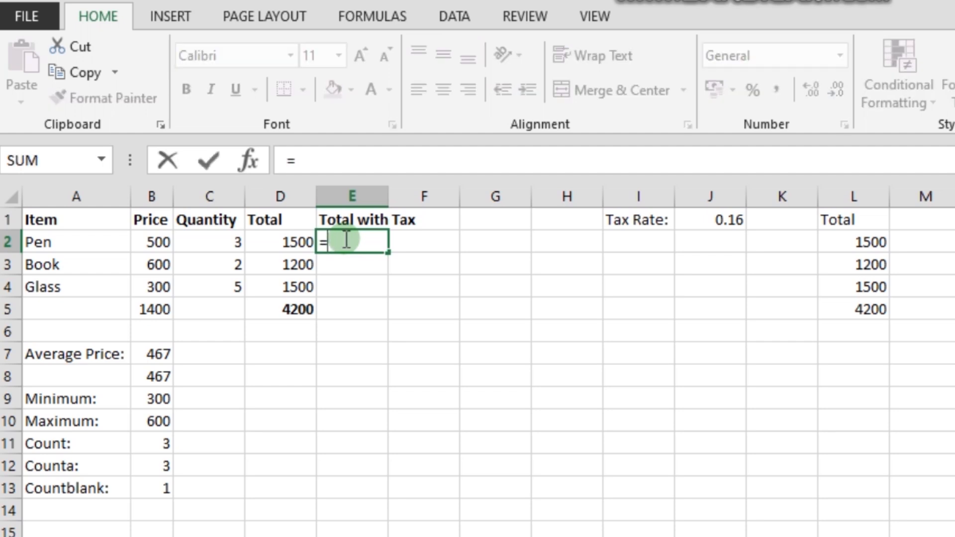
click(290, 243)
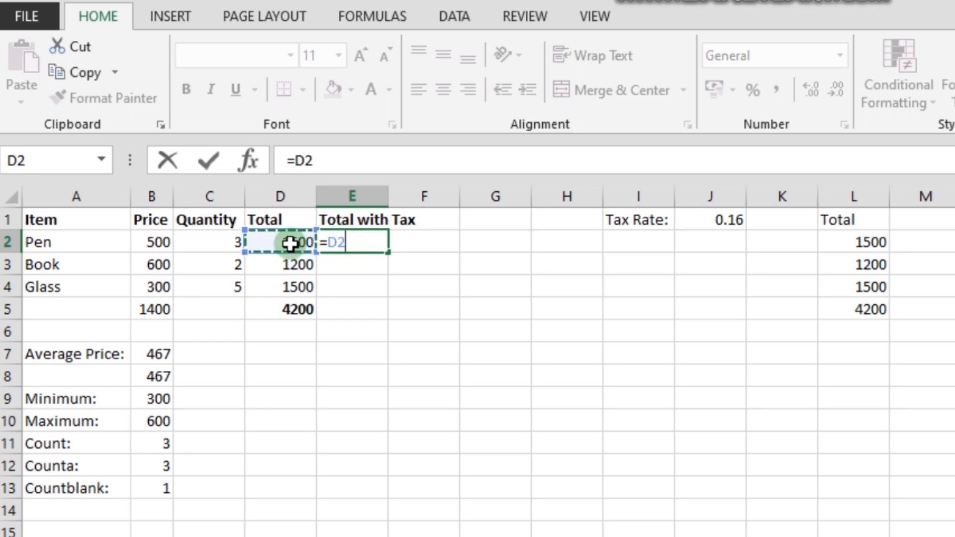
text(*)
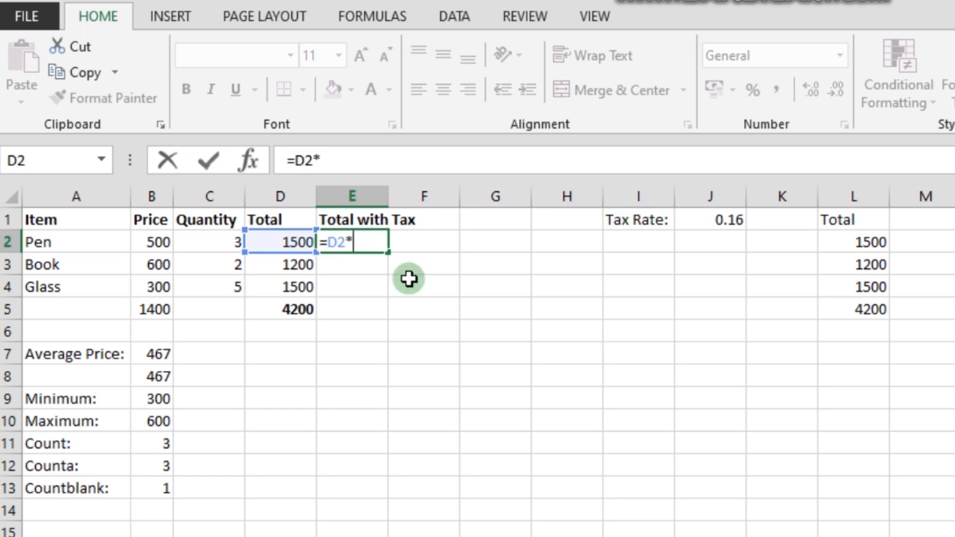
text(1)
text(1)
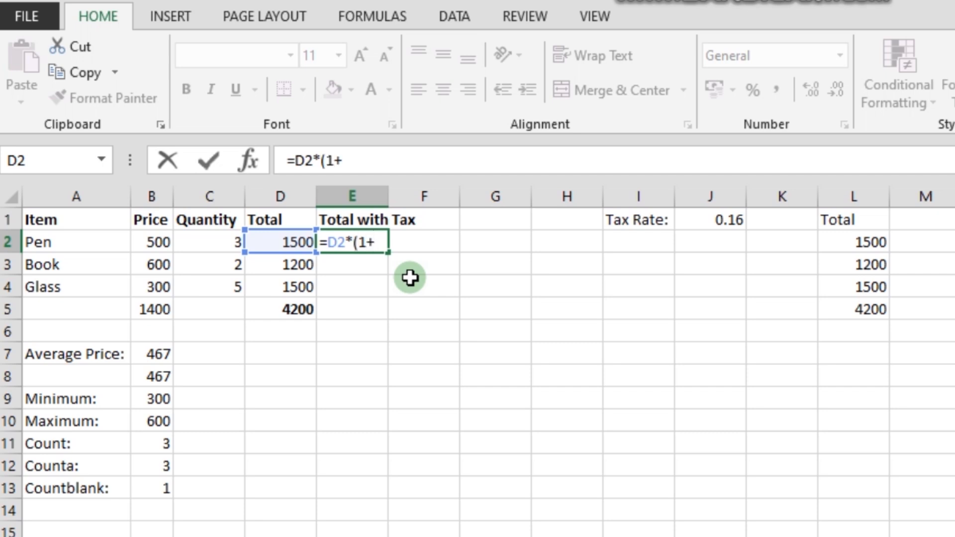
text(+)
click(723, 220)
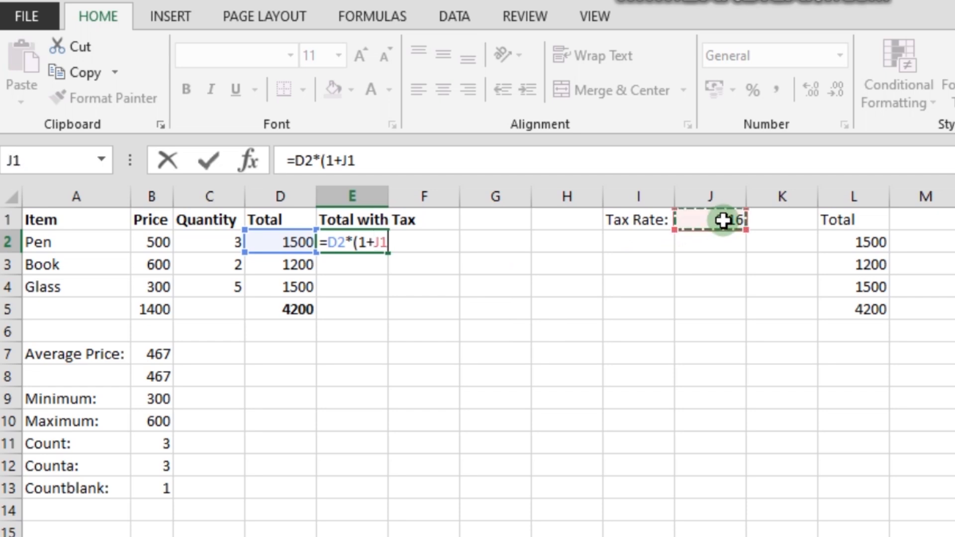
text())
key(Return)
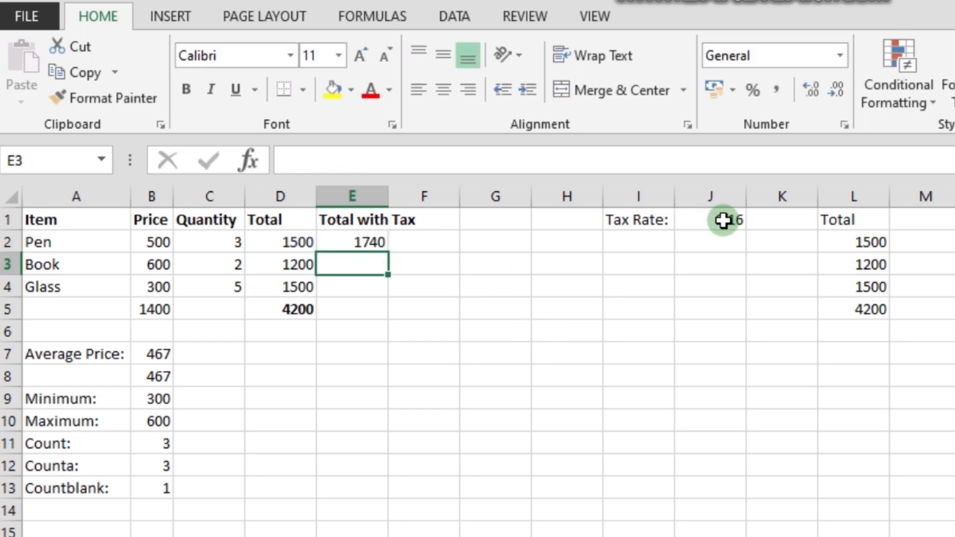
click(366, 240)
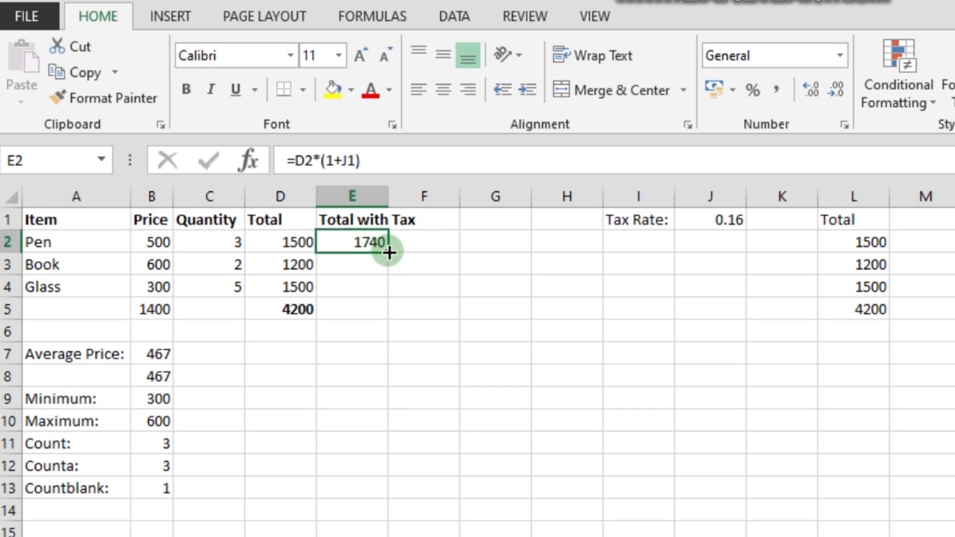
drag(389, 253, 386, 304)
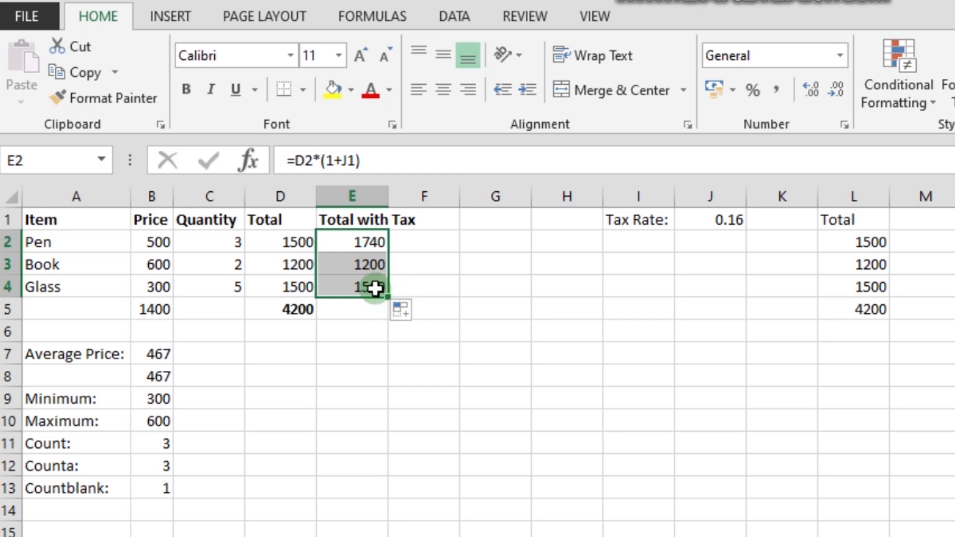
Compare the tax rate references in the filled Total with Tax formulas in E2:E4
click(344, 242)
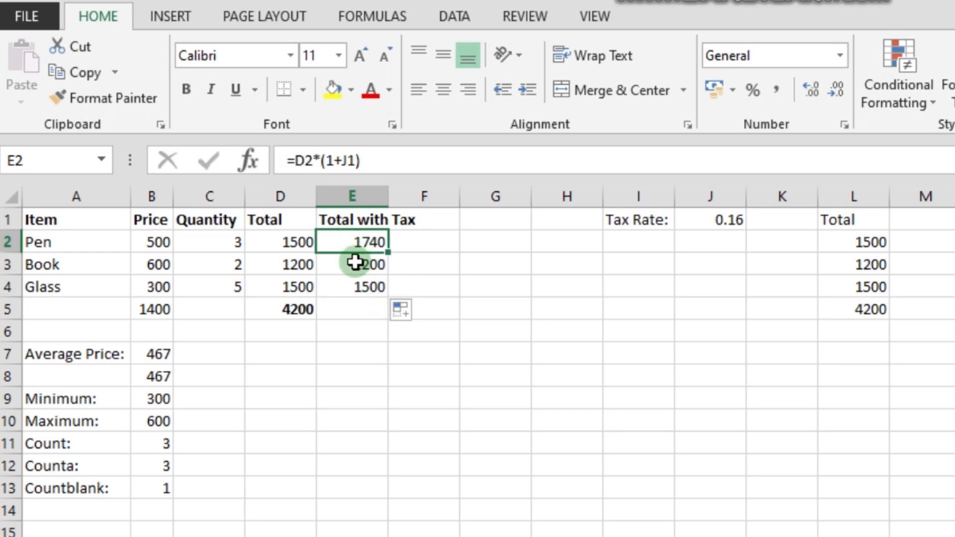
click(347, 264)
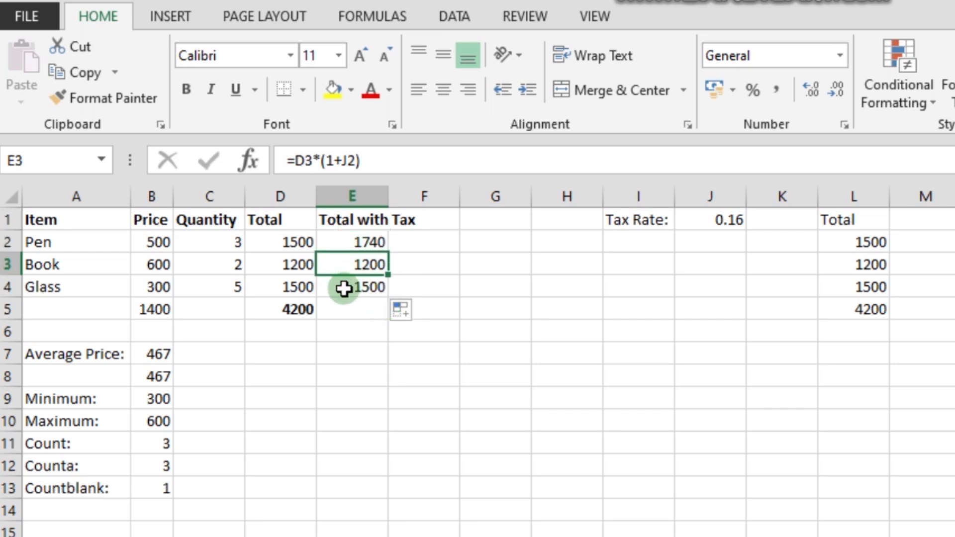
click(343, 287)
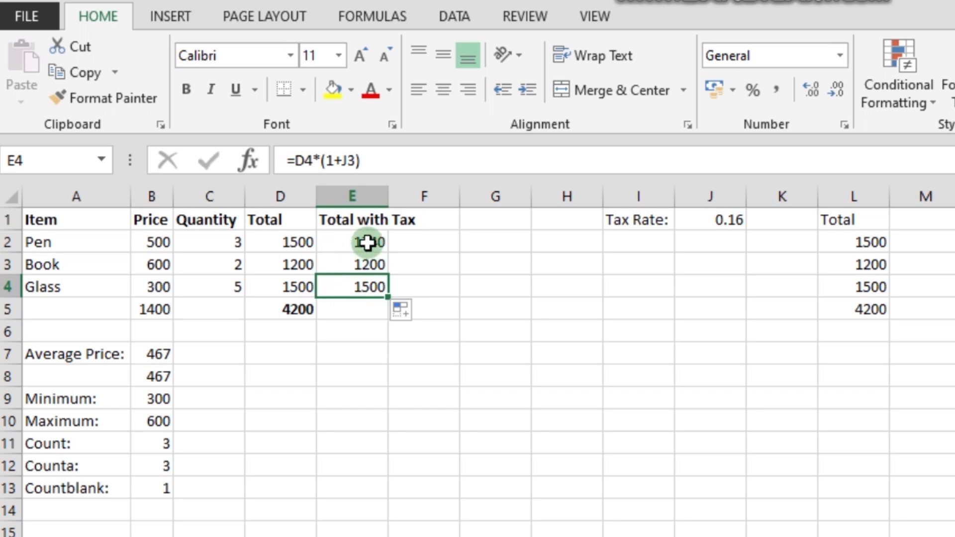
double_click(367, 242)
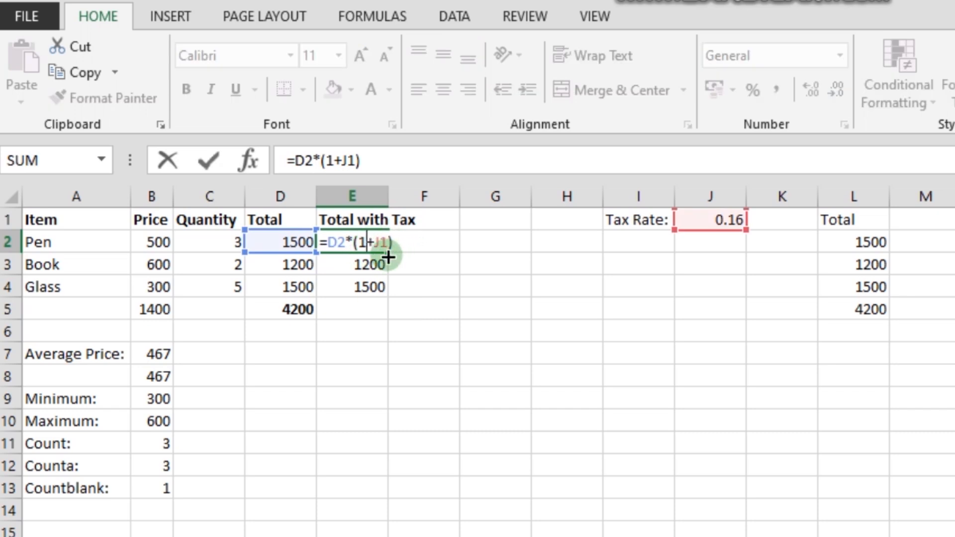
double_click(376, 267)
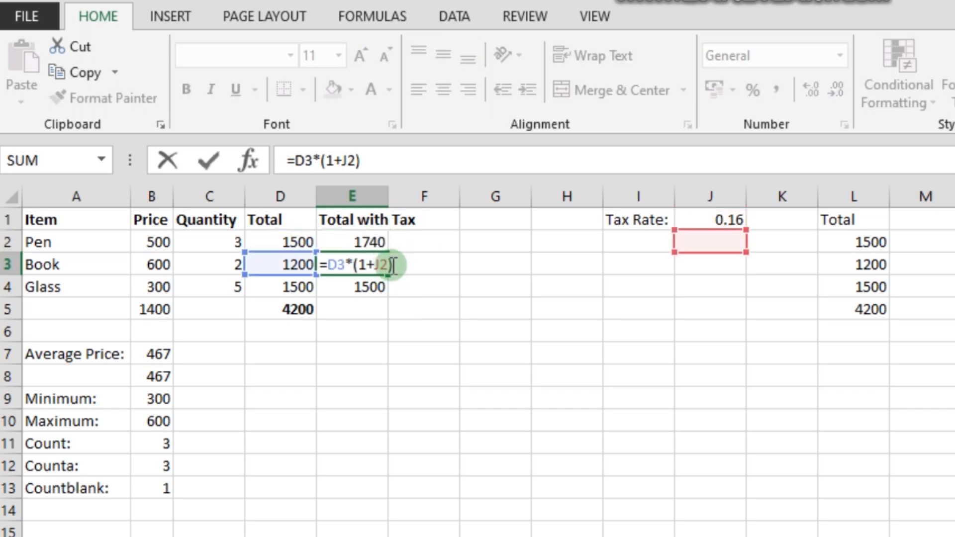
click(375, 264)
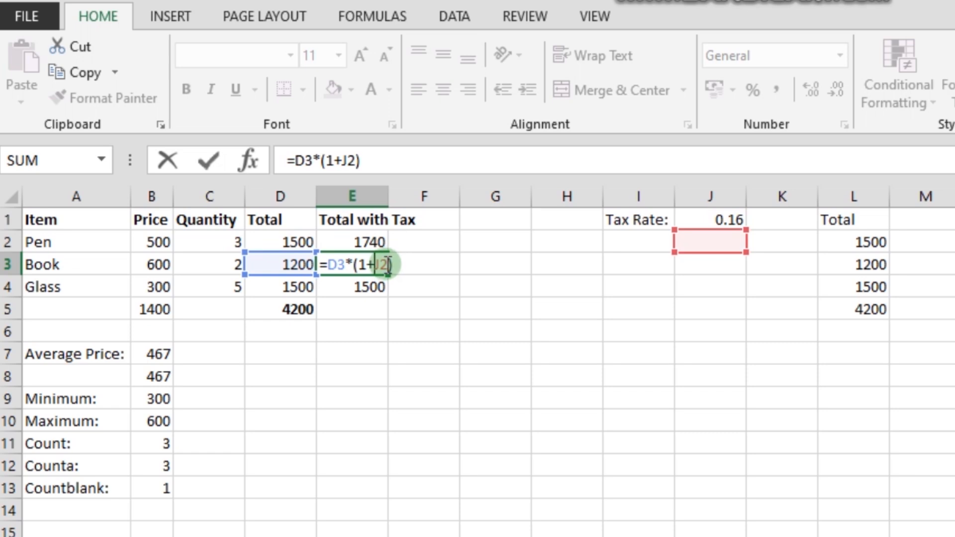
click(374, 287)
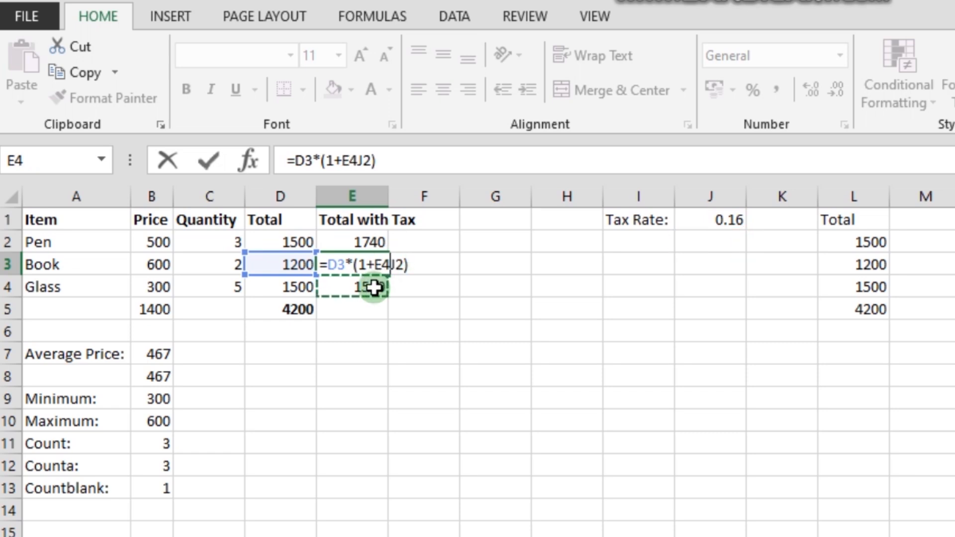
key(Escape)
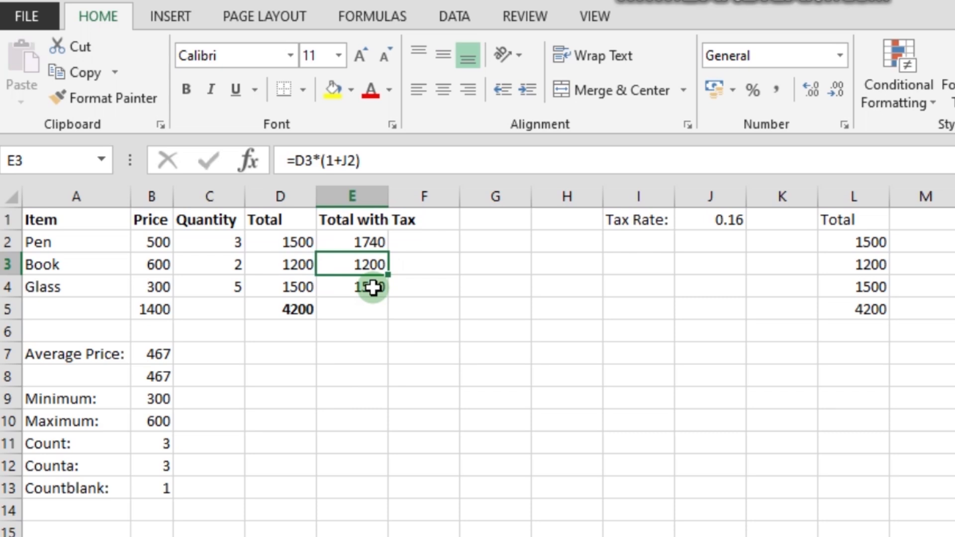
click(352, 288)
click(725, 222)
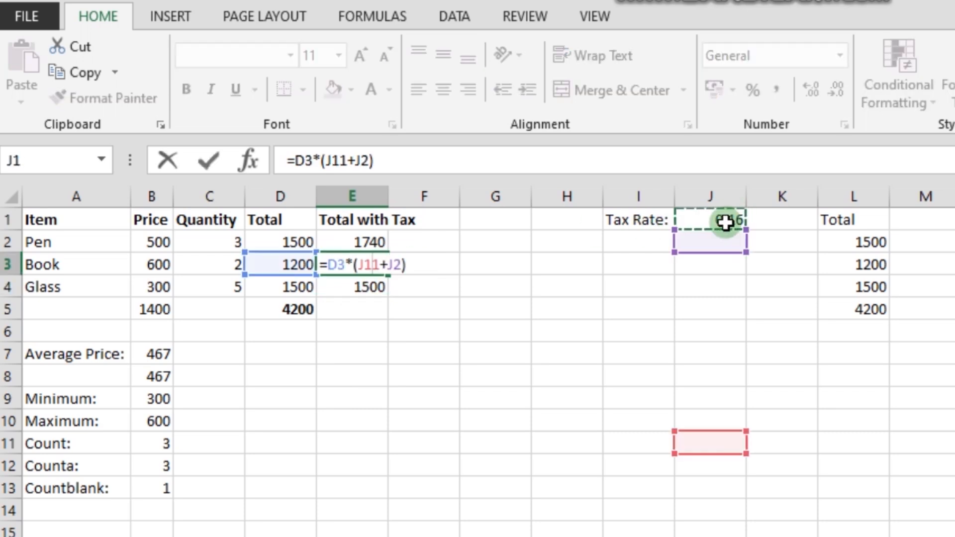
key(Escape)
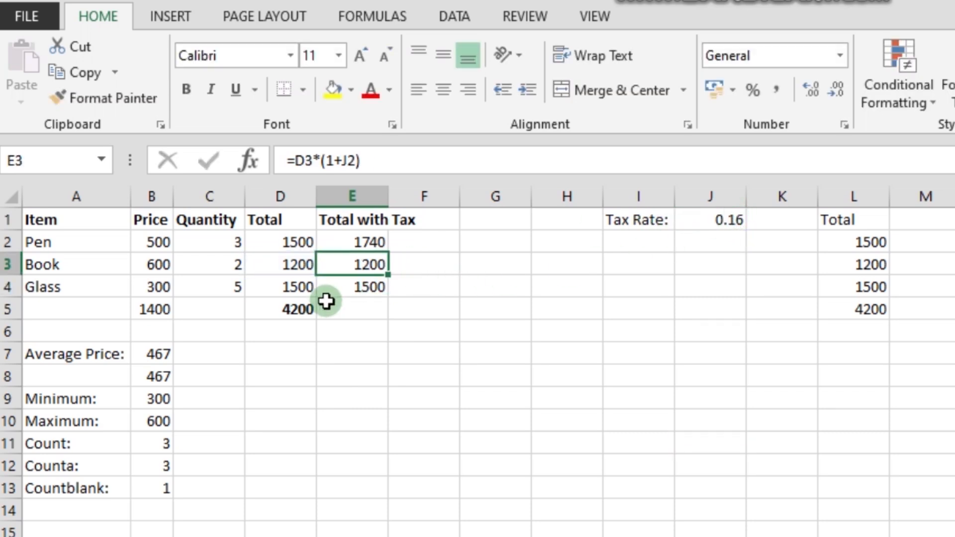
click(363, 287)
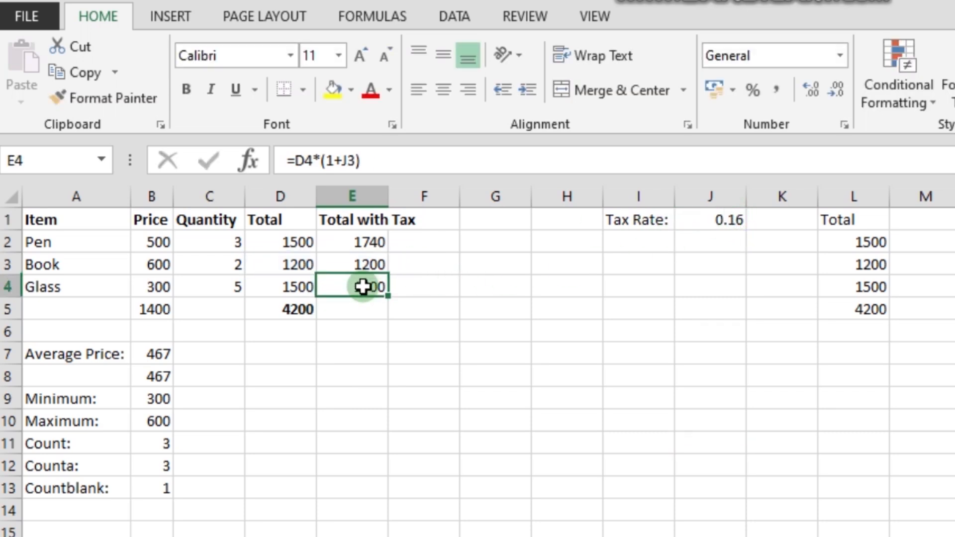
Make the tax rate reference in E2 absolute, giving =D2*(1+$J$1), and fill the formula down to E4
double_click(365, 242)
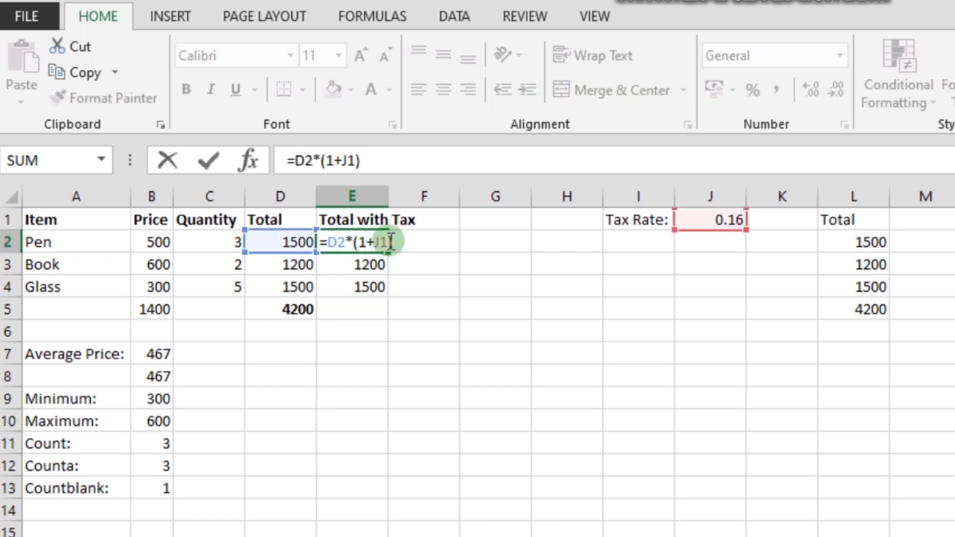
click(388, 241)
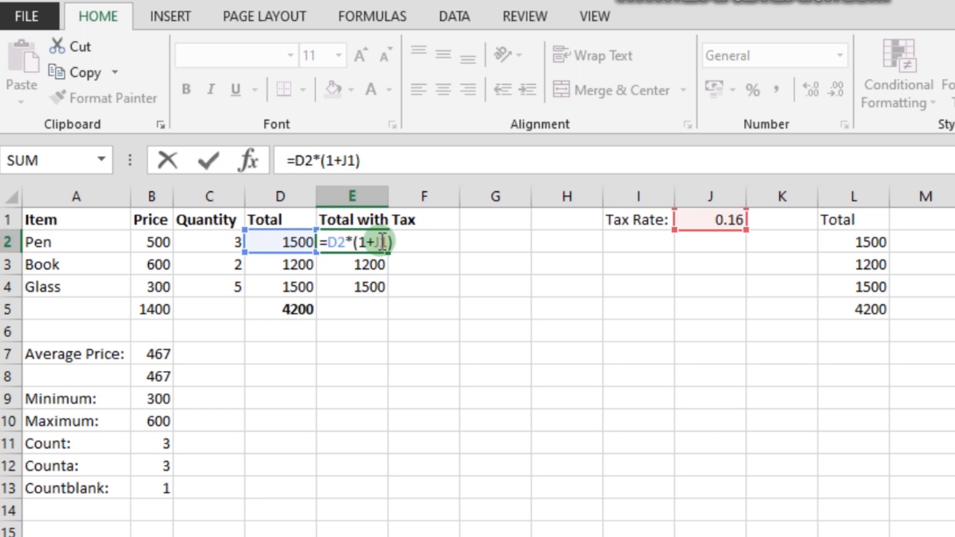
key(F4)
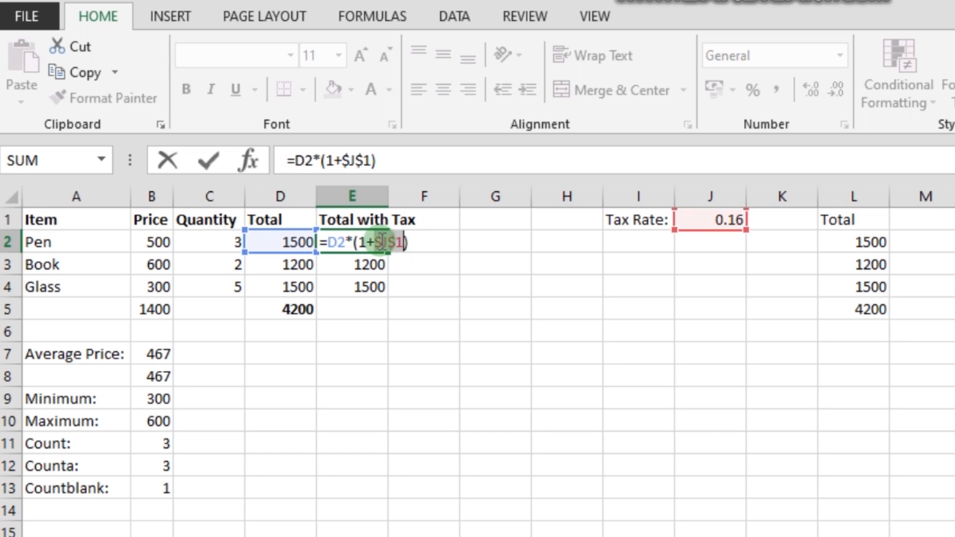
key(Return)
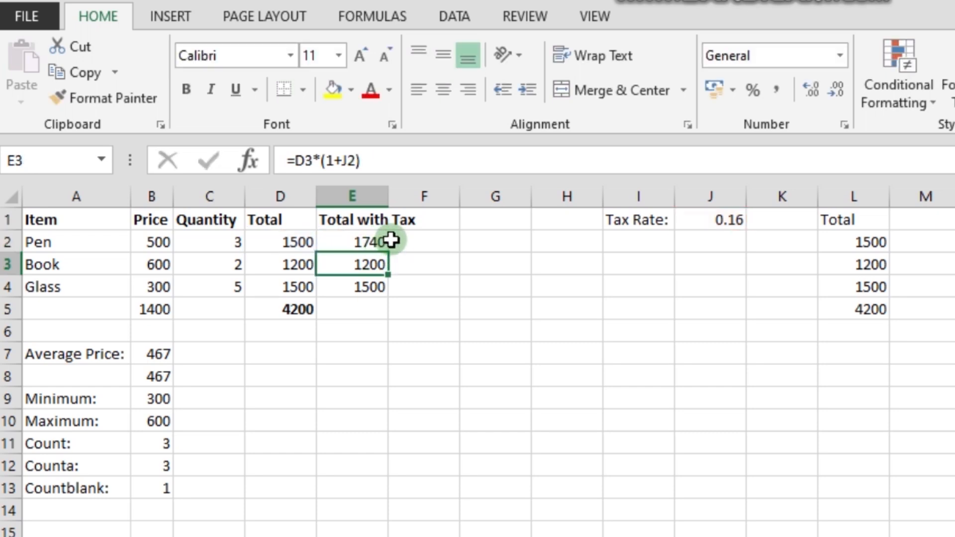
click(374, 242)
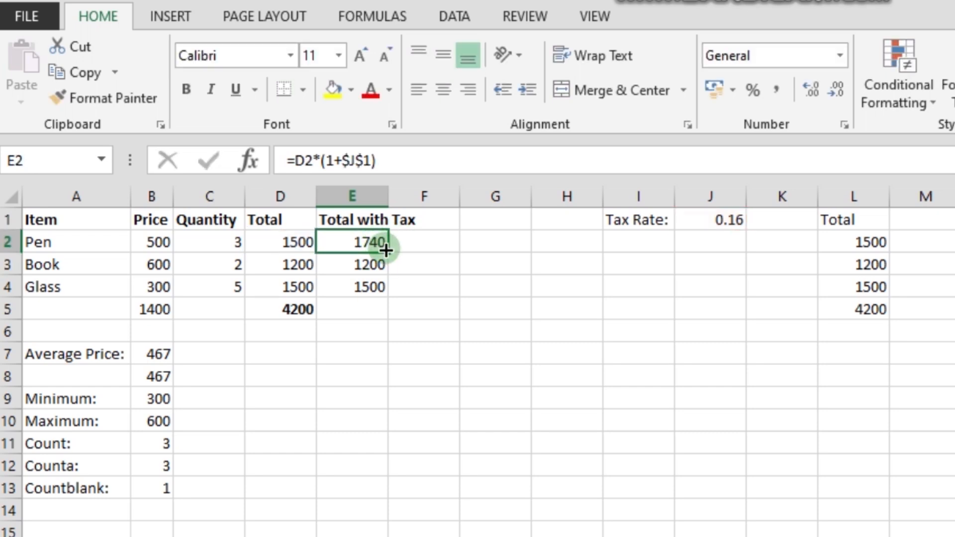
drag(388, 253, 389, 296)
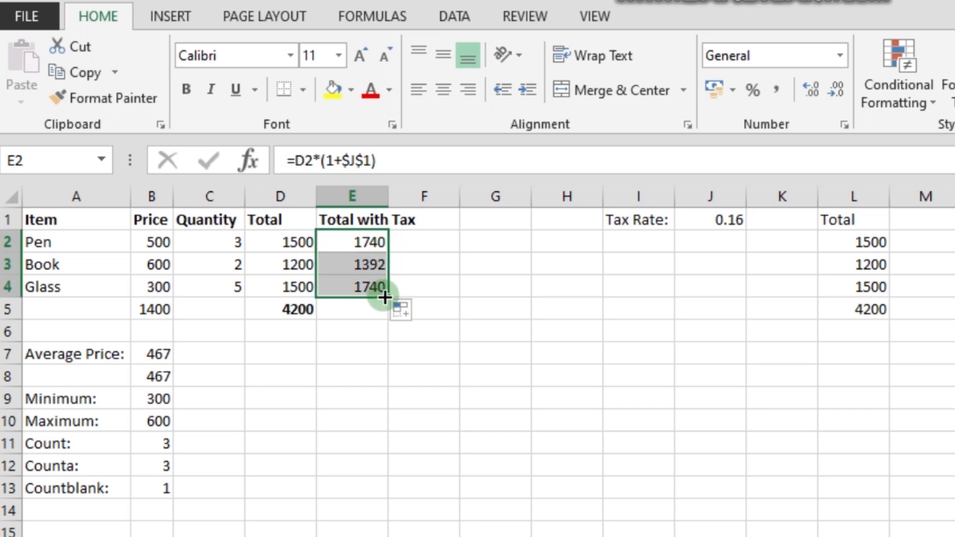
Inspect the refilled Total with Tax formulas in E2, E3 and E4 for the absolute tax rate reference
click(356, 242)
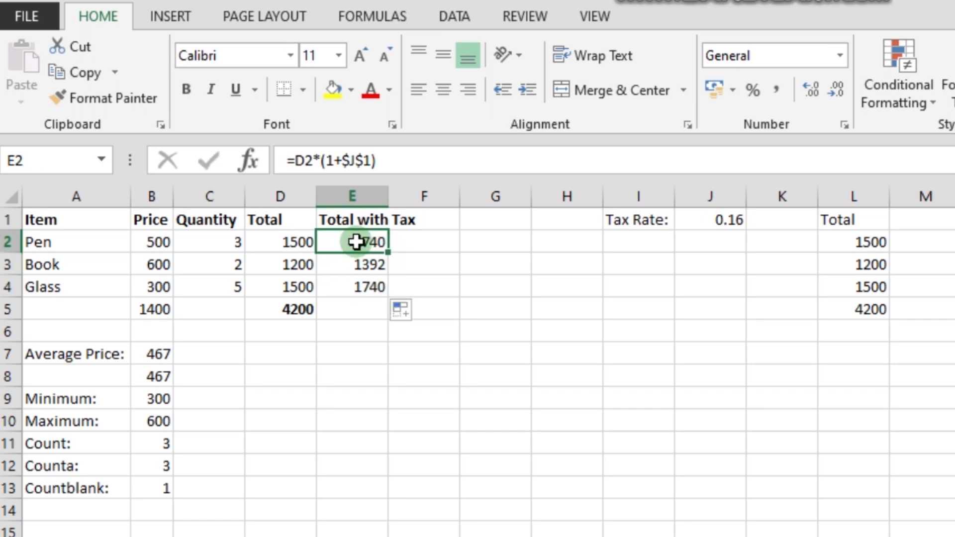
double_click(355, 242)
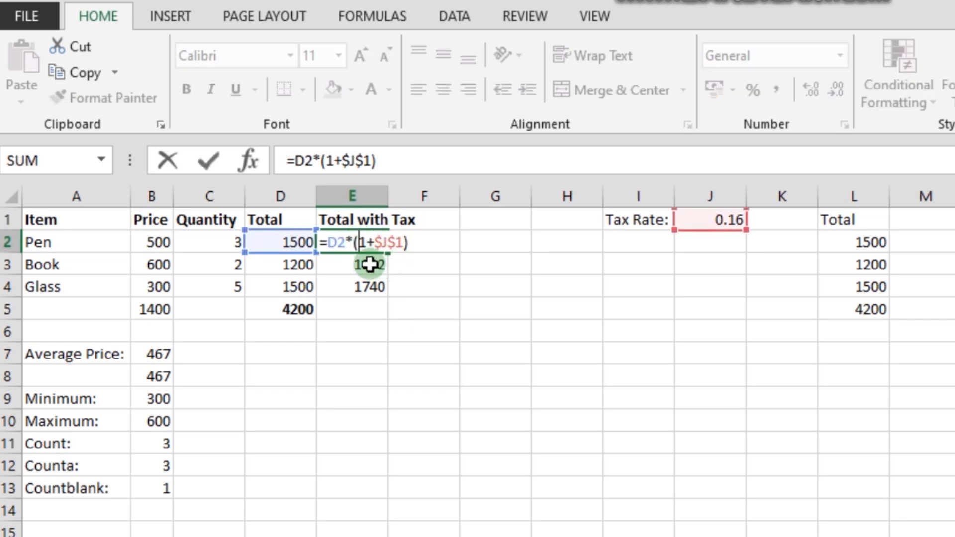
click(370, 264)
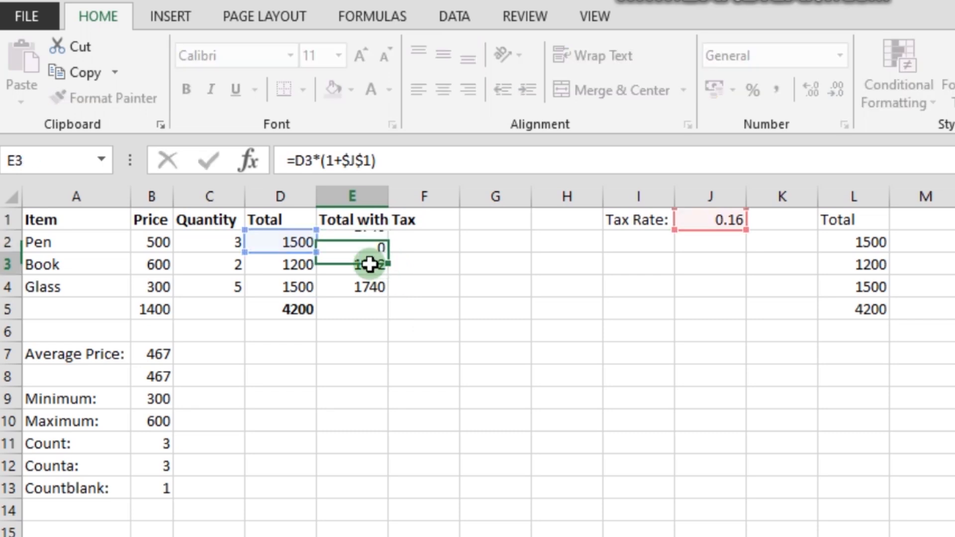
double_click(367, 264)
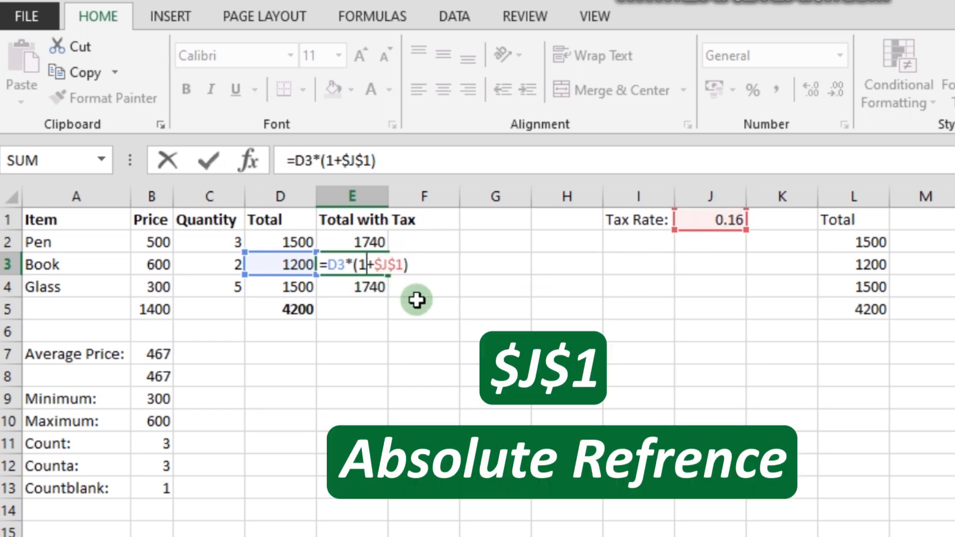
click(373, 287)
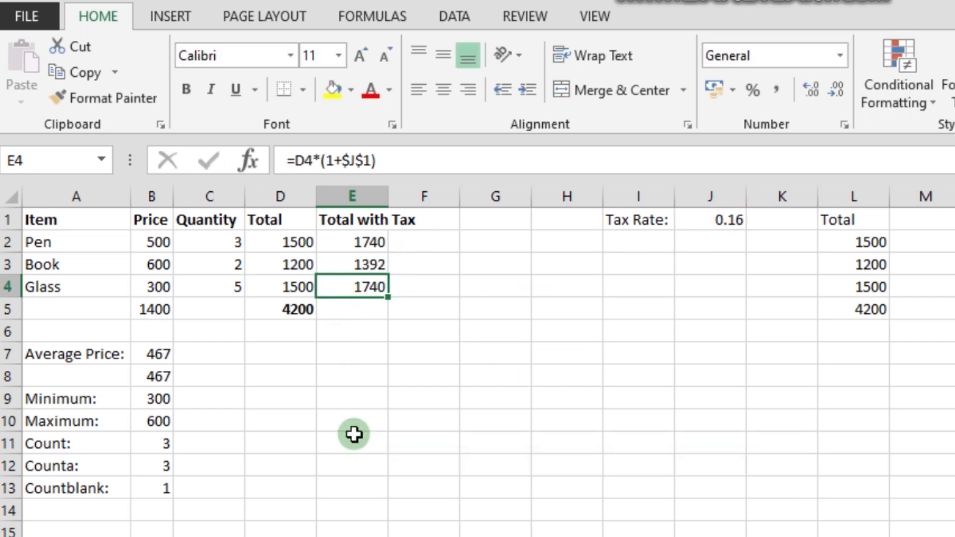